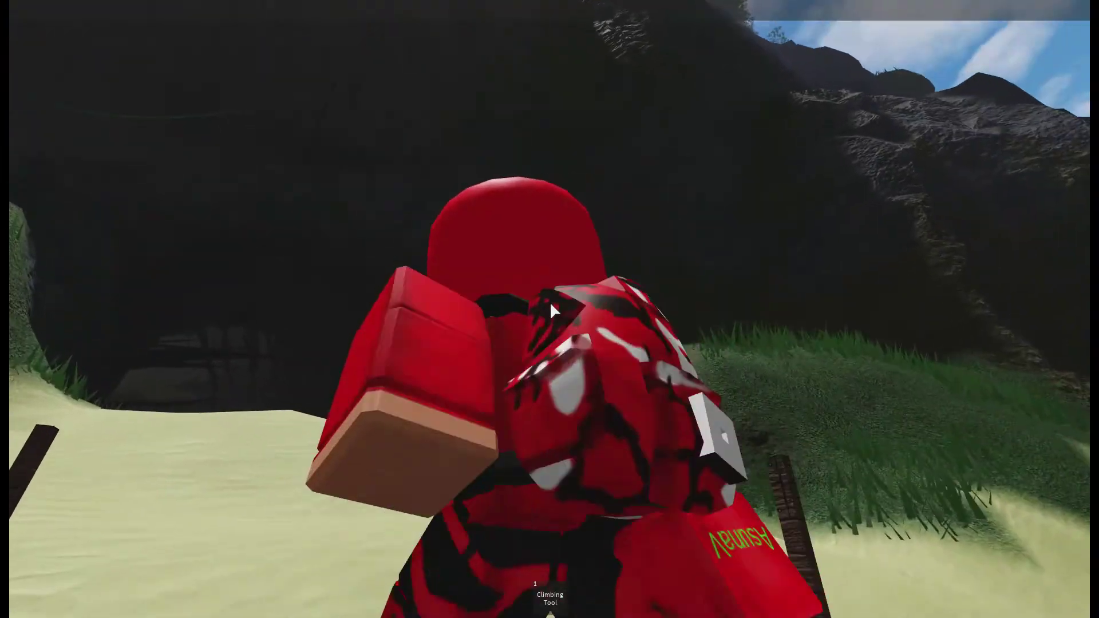
Equip the Climbing Tool and scale the cliff from the cave into the grassy forest
key("1")
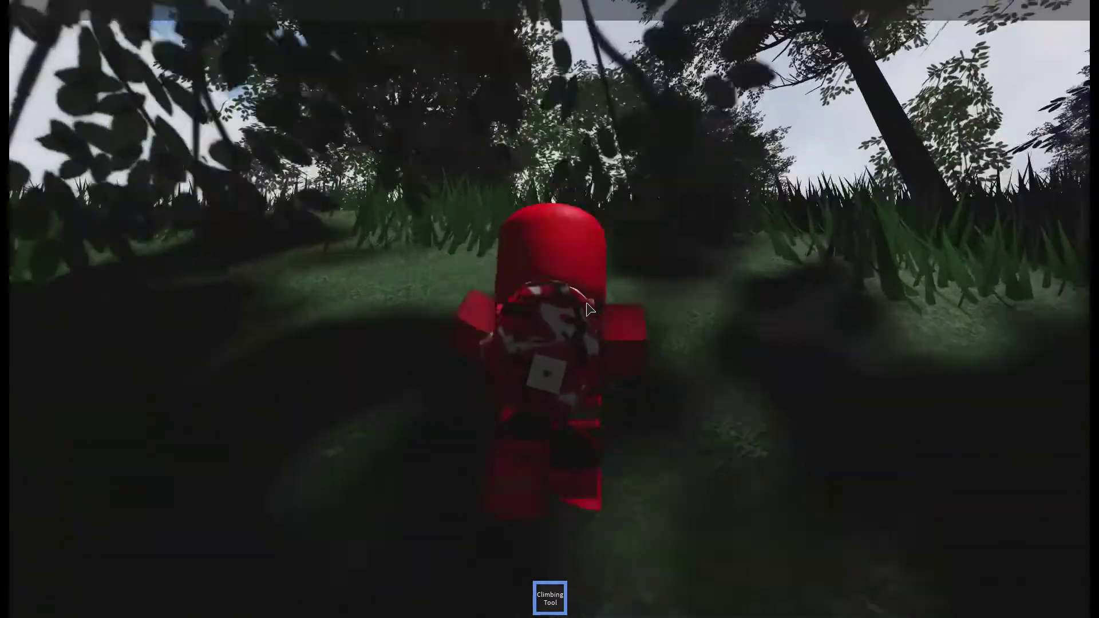
Put away the Climbing Tool and pick up the Assistant Drone
key("1")
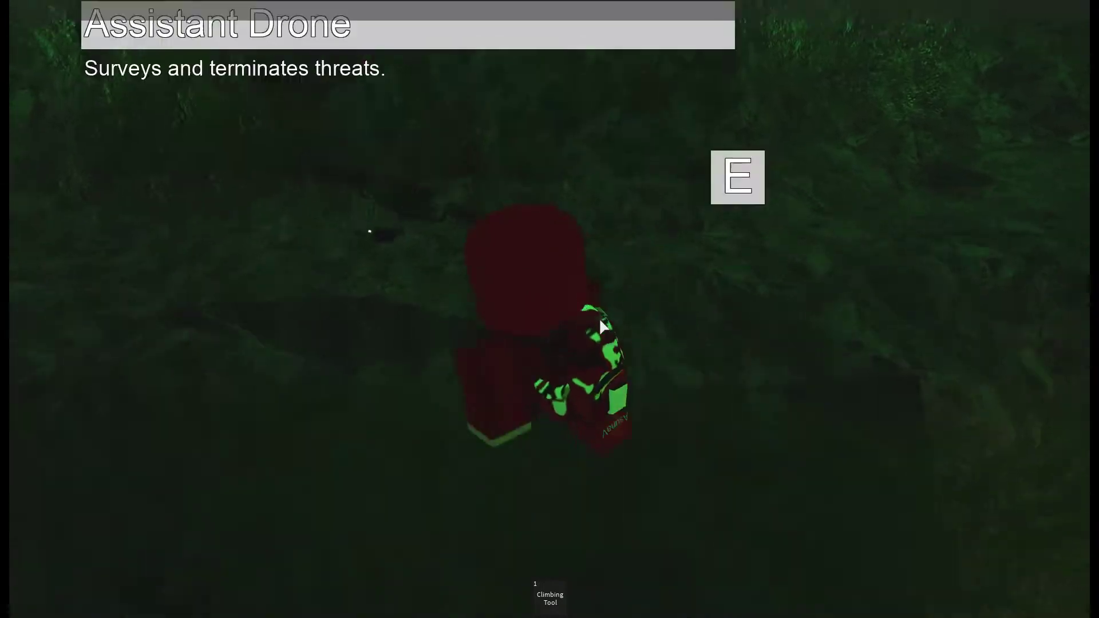
key("e")
key("2")
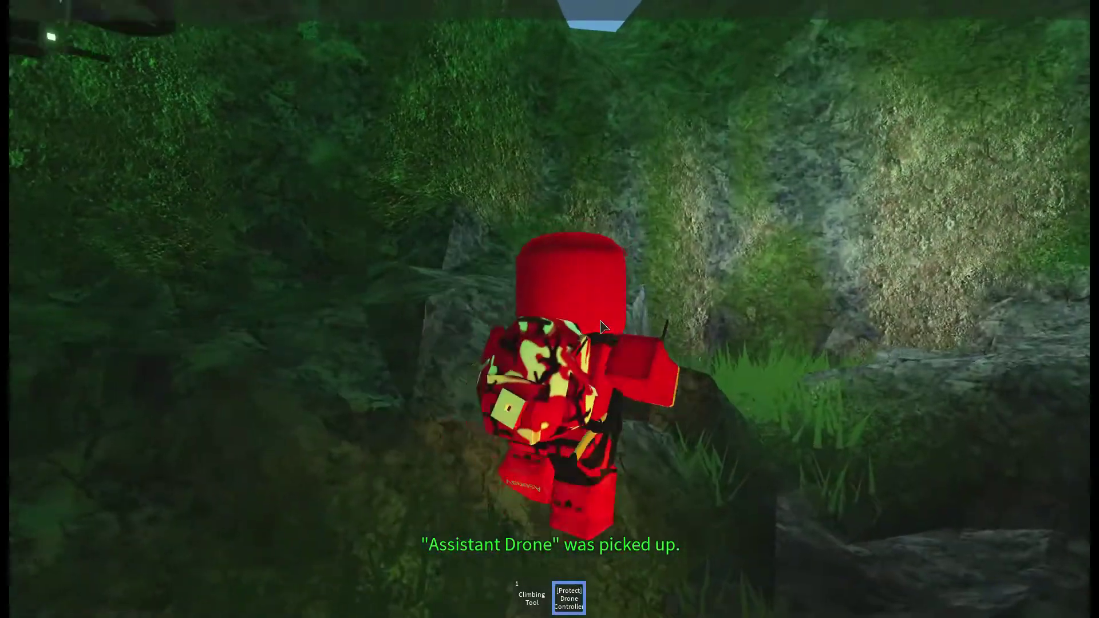
key("3")
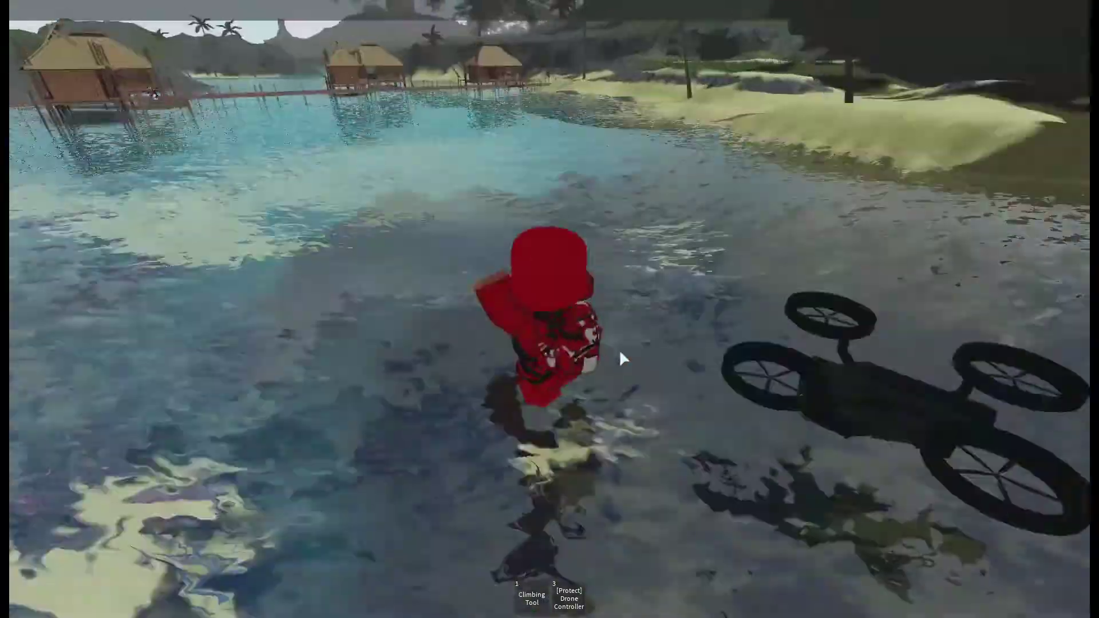
Swim ashore and climb the rock face with the Climbing Tool
key("Left")
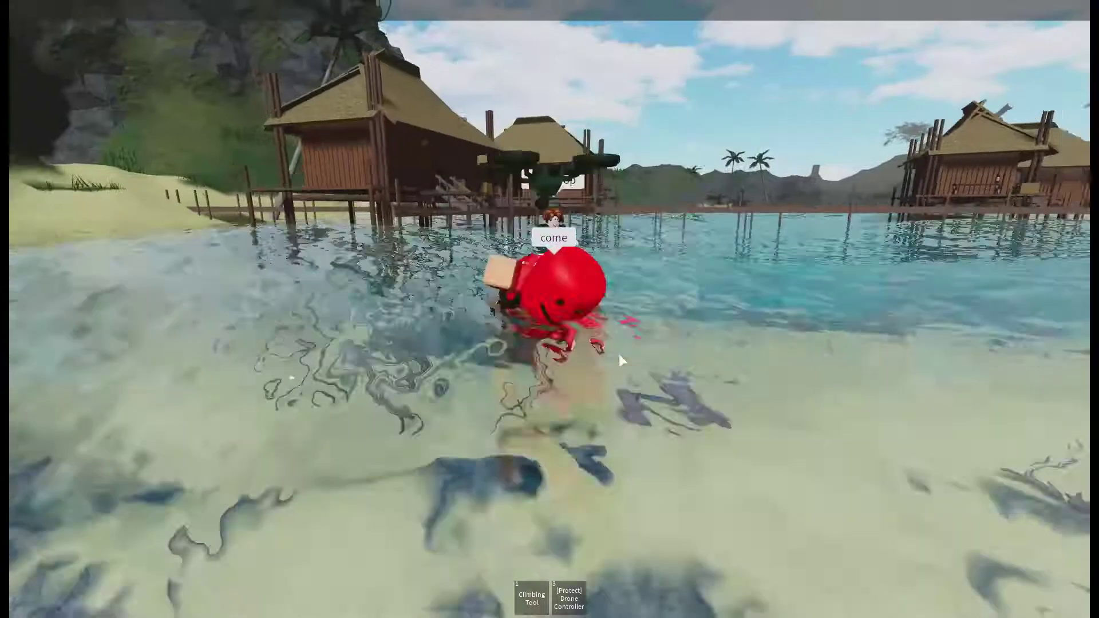
key("w")
key("1")
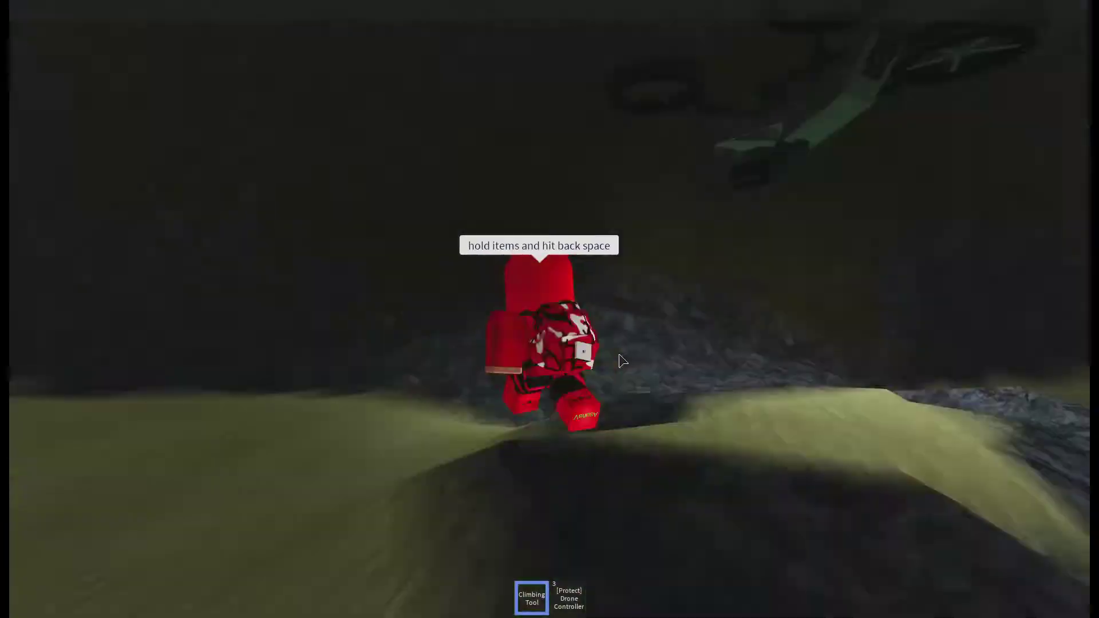
scroll(621, 361, "up", 5)
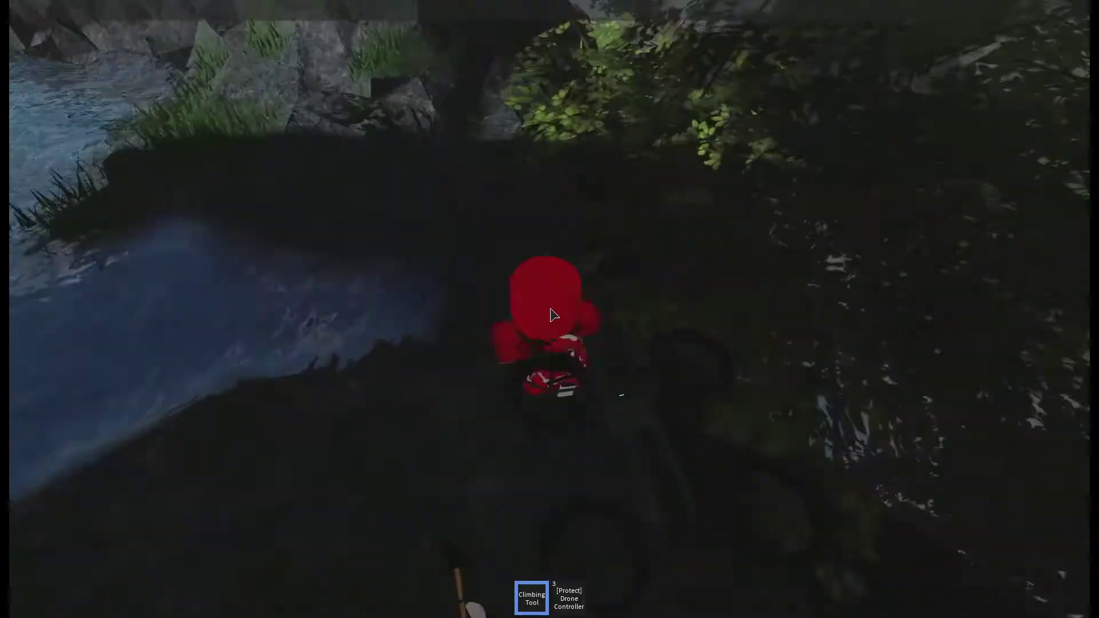
key("w")
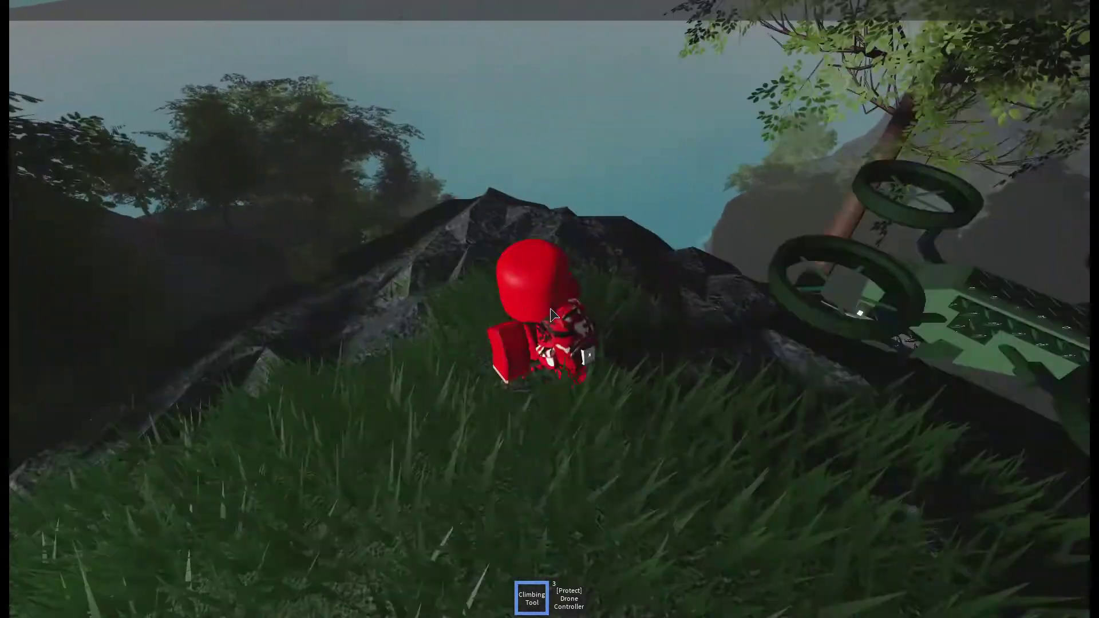
key("1")
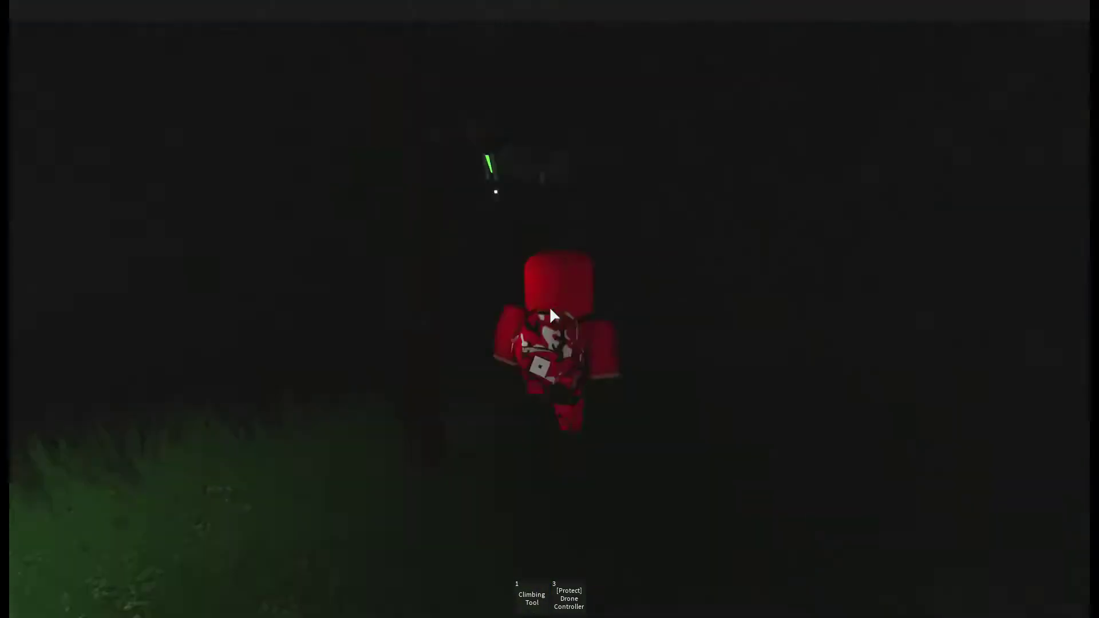
Pick up Artifact C beside the cave rock and activate it from the inventory
key("1")
key("1")
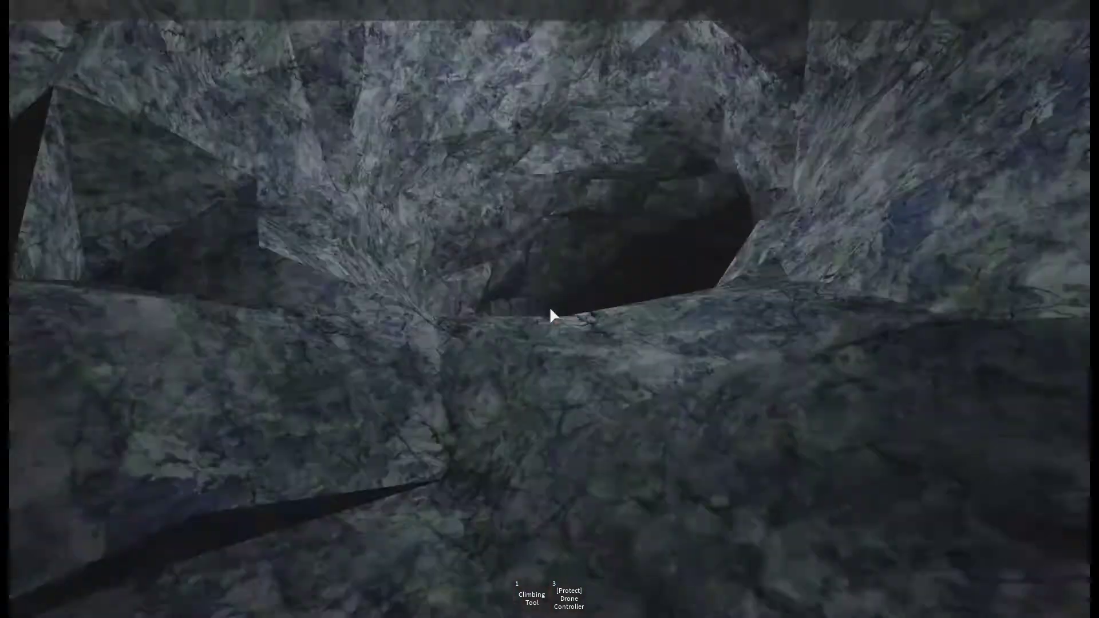
key("e")
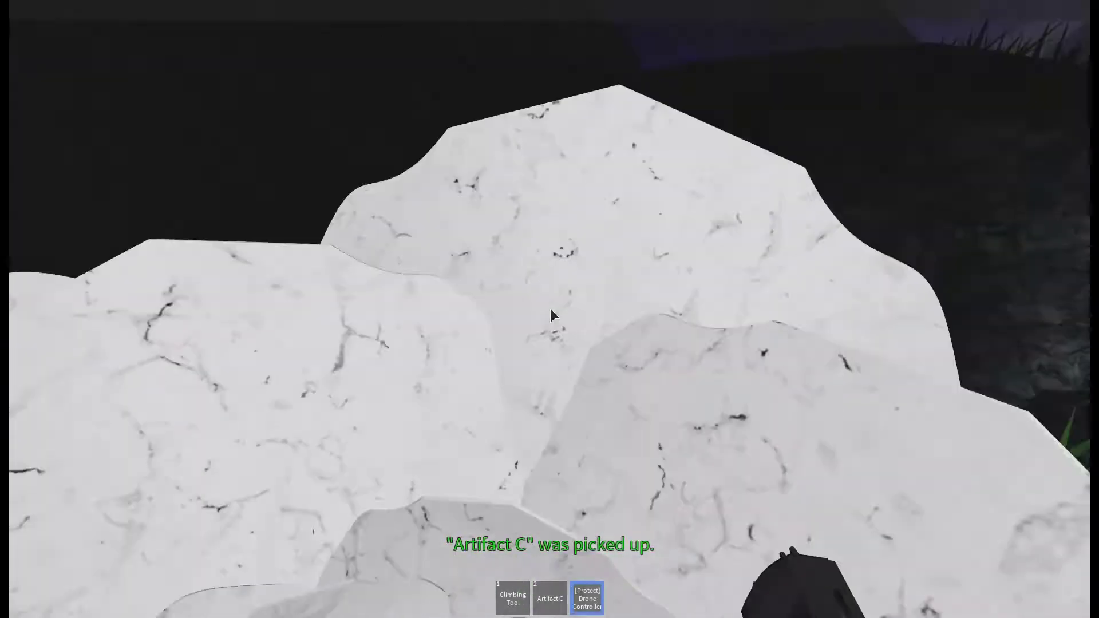
key("3")
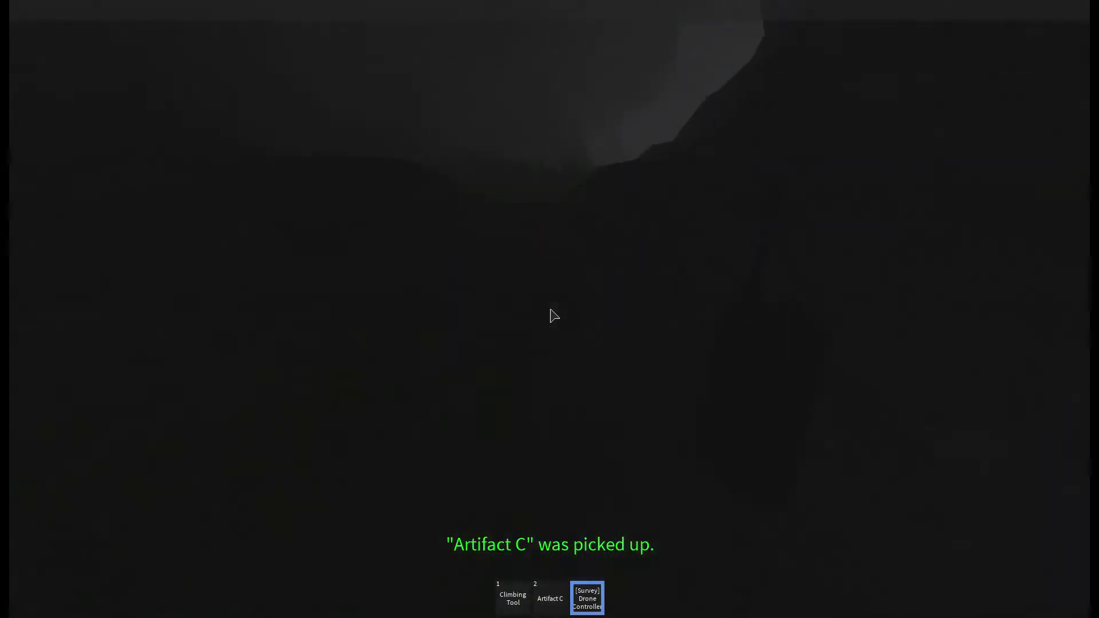
key("2")
left_click(550, 310)
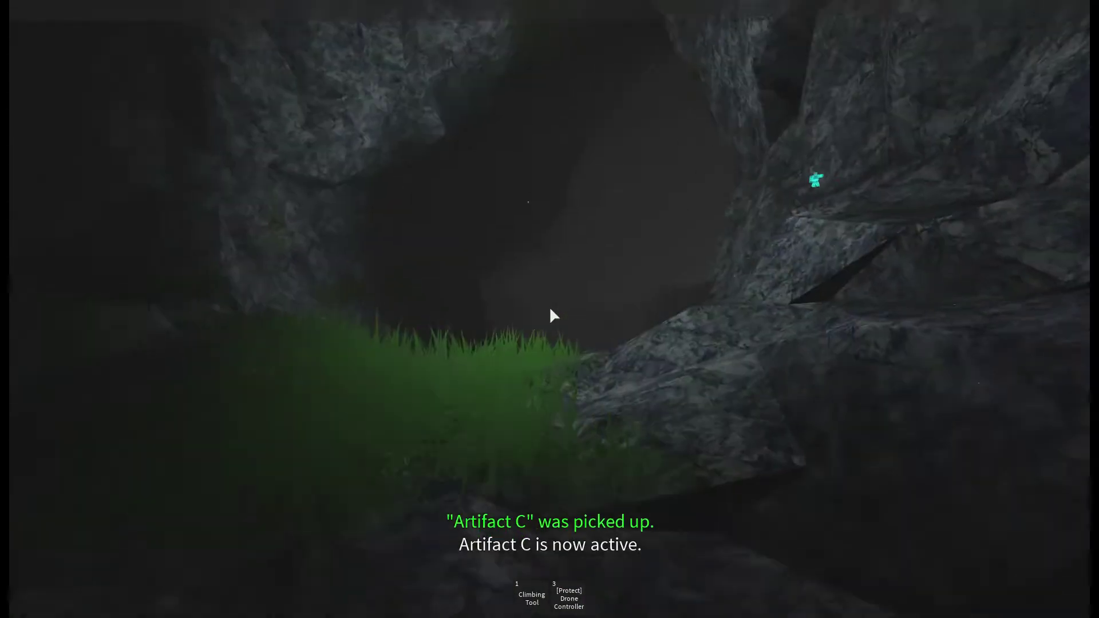
key("1")
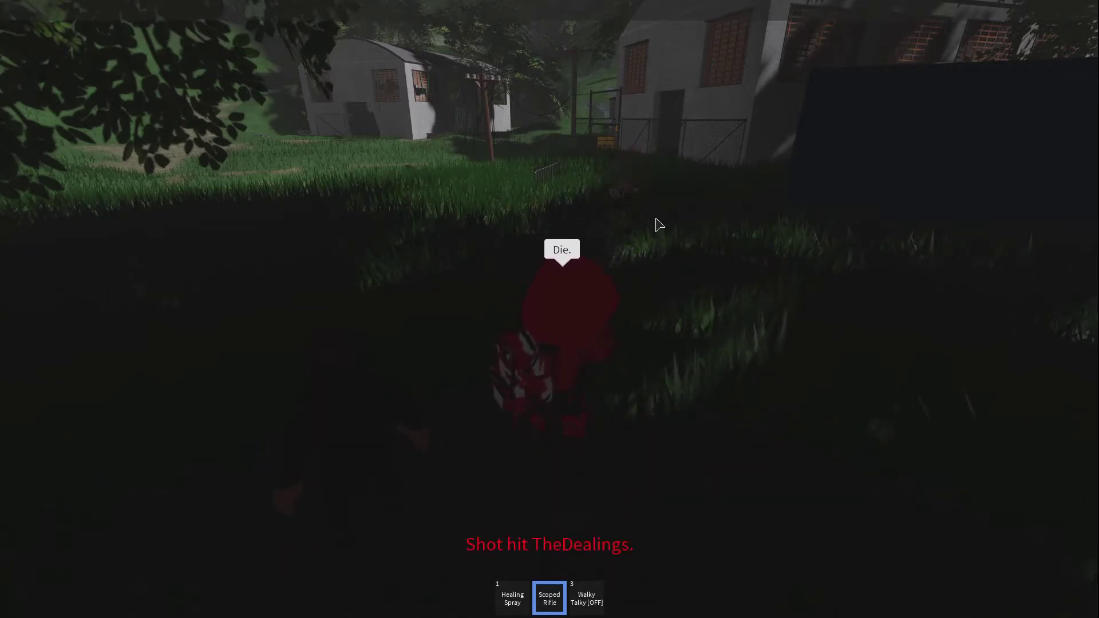
Walk to the abandoned buildings, then drop and re-pick the Scoped Rifle
key("w")
key("2")
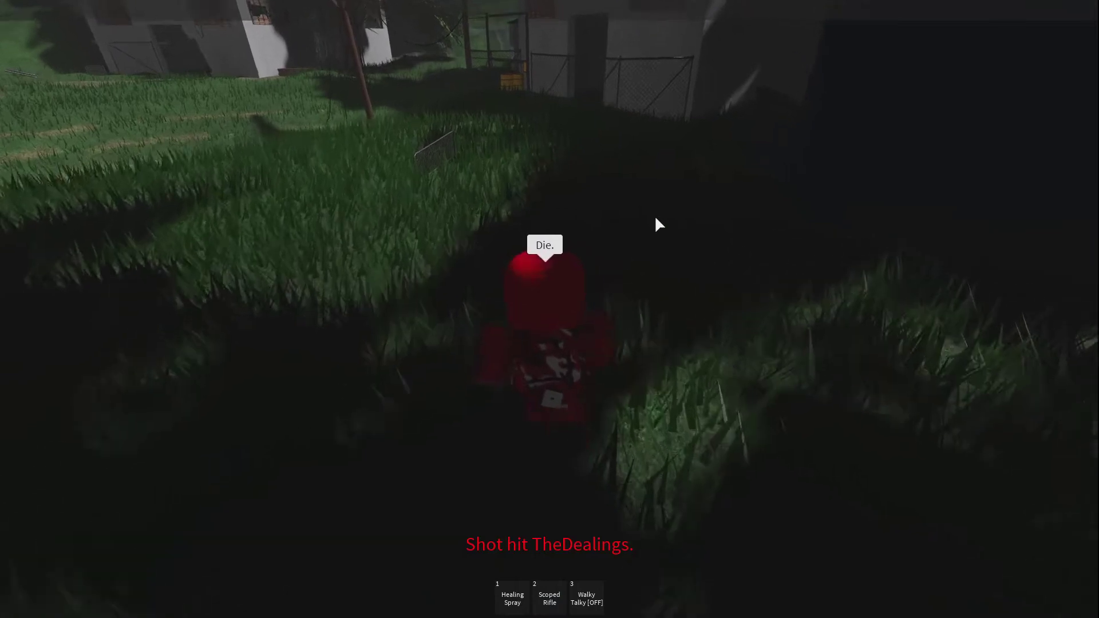
key("2")
key("BackSpace")
key("e")
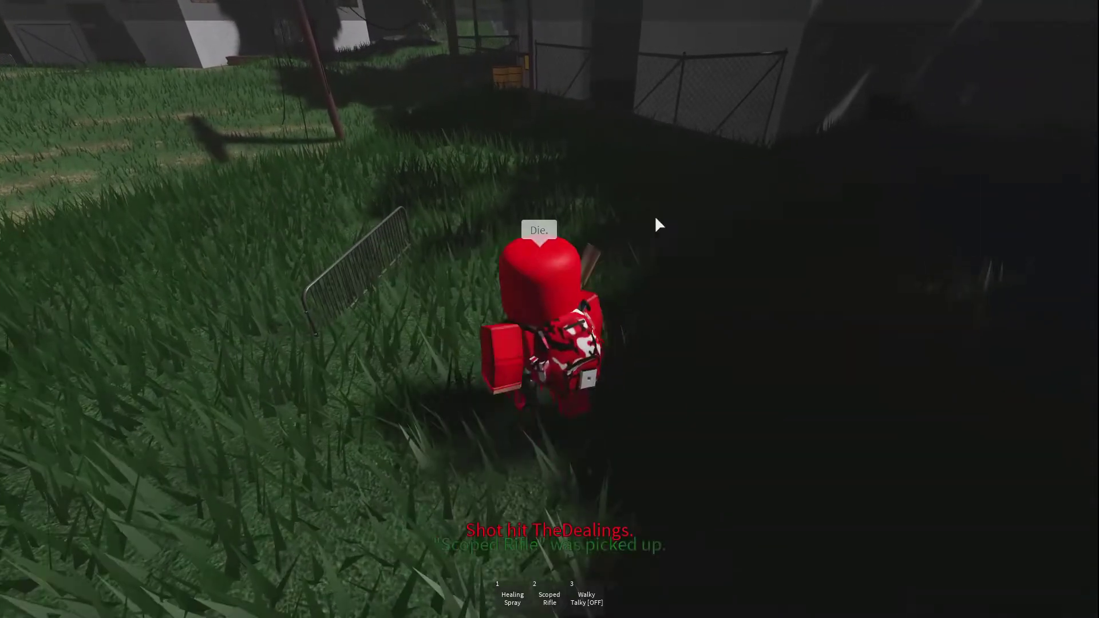
Equip the Scoped Rifle, scope in, and shoot the other player
key("2")
left_click(463, 275)
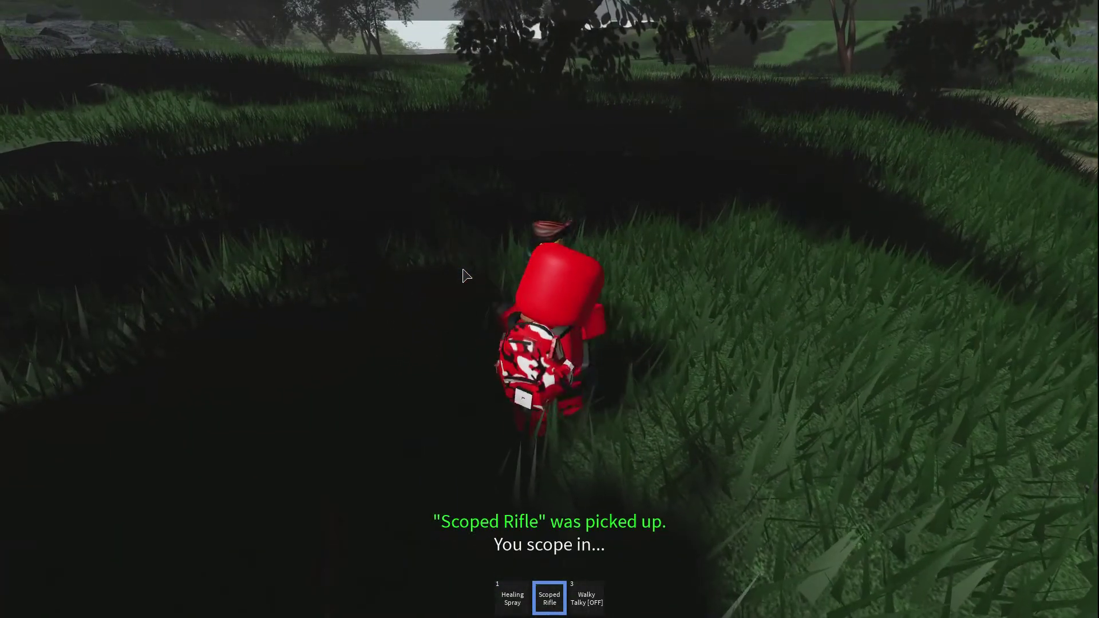
type("you also")
key("Return")
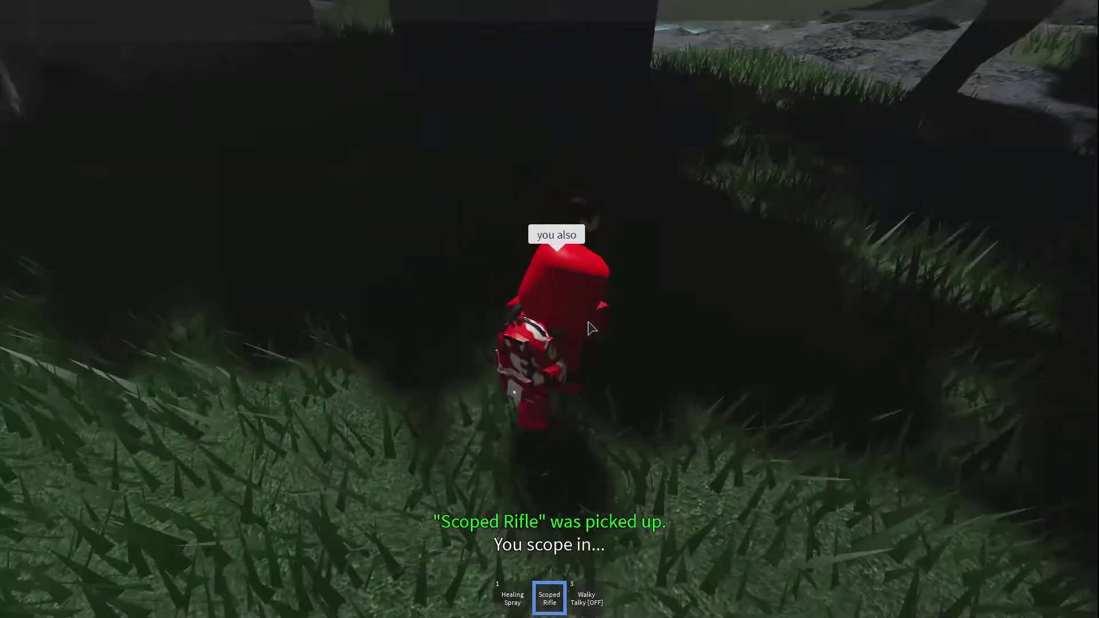
key("Left")
key("Left")
key("Left")
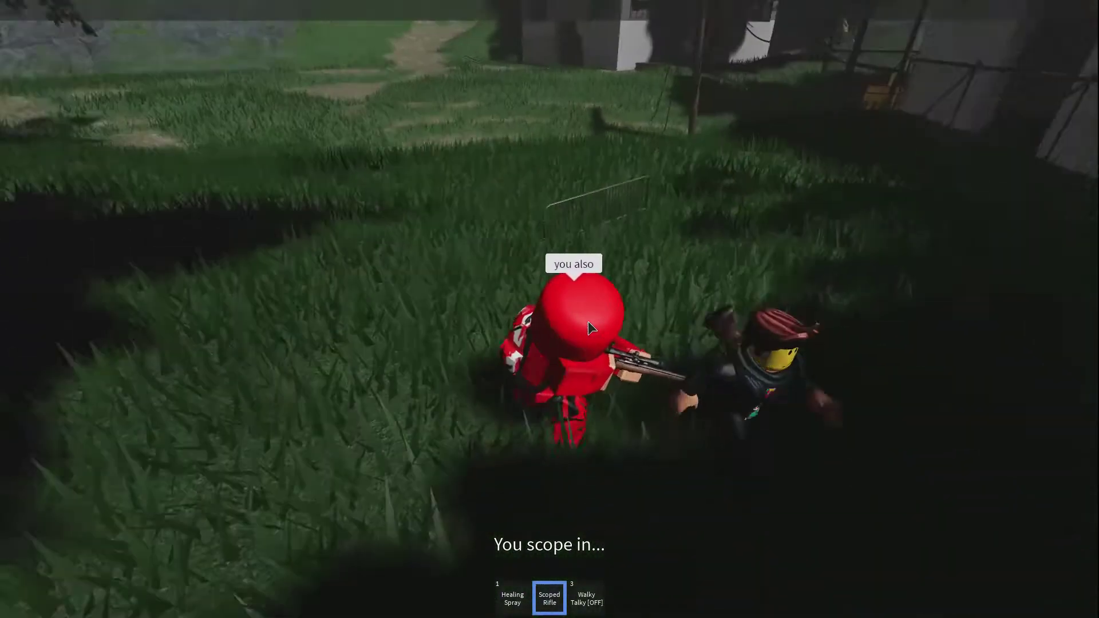
left_click(589, 321)
key("Left")
key("Left")
key("Left")
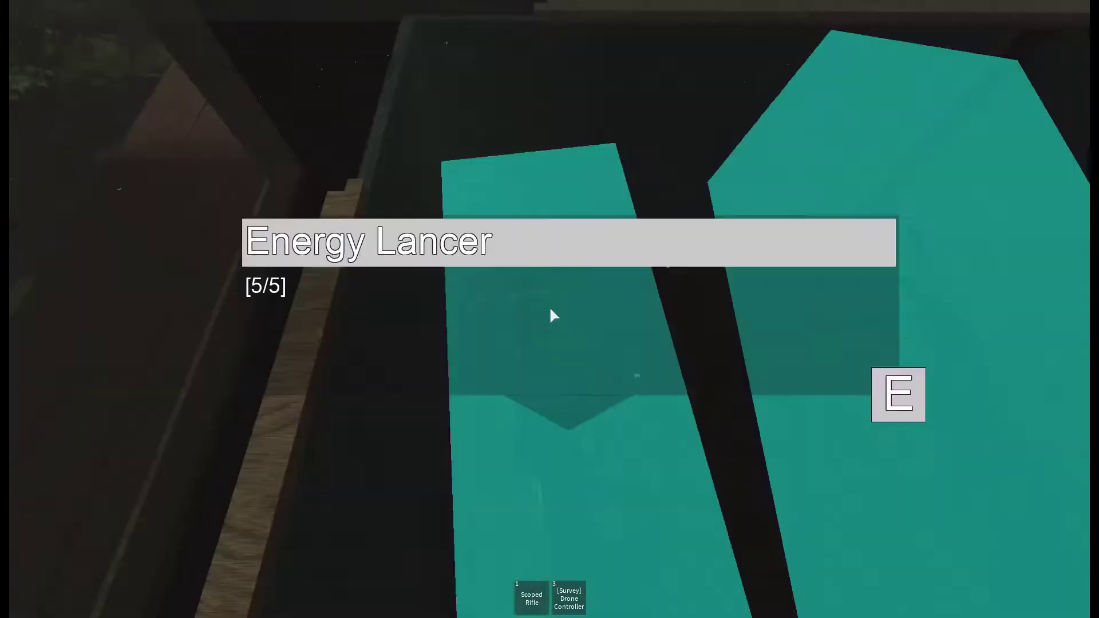
Take the Energy Lancer, climb the roof, and walk under the tower to the riverbank
key("e")
key("1")
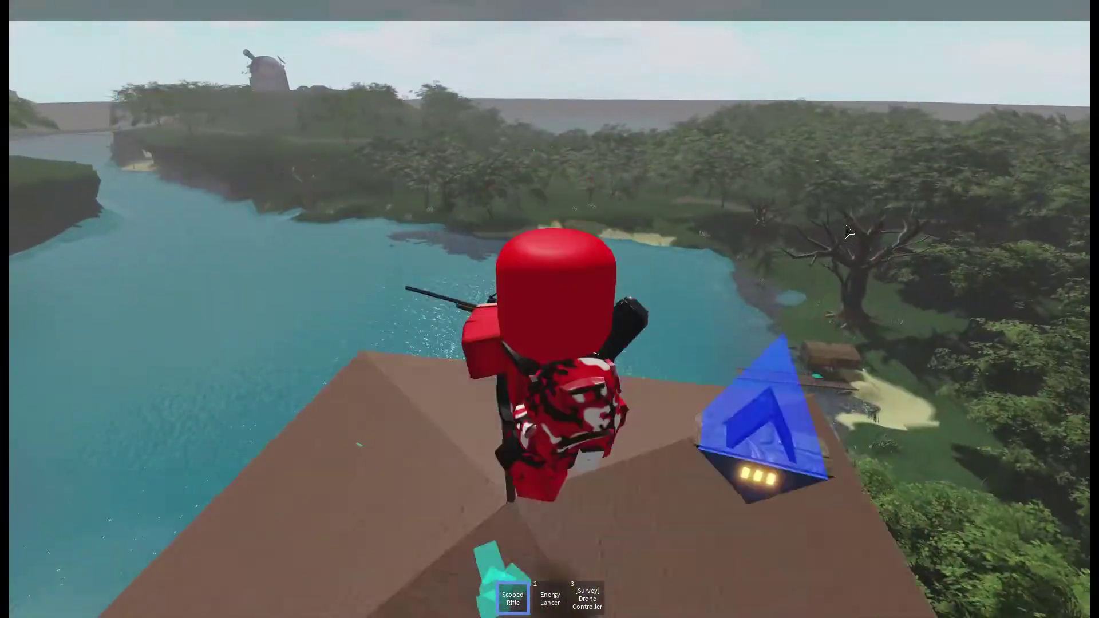
scroll(807, 171, "up", 2)
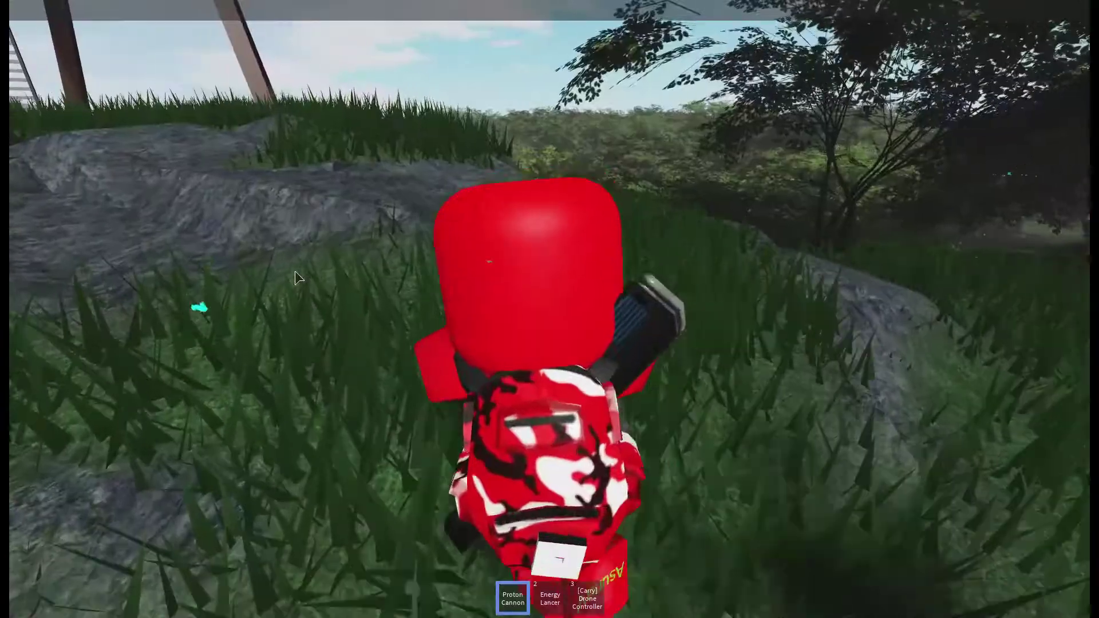
key("w")
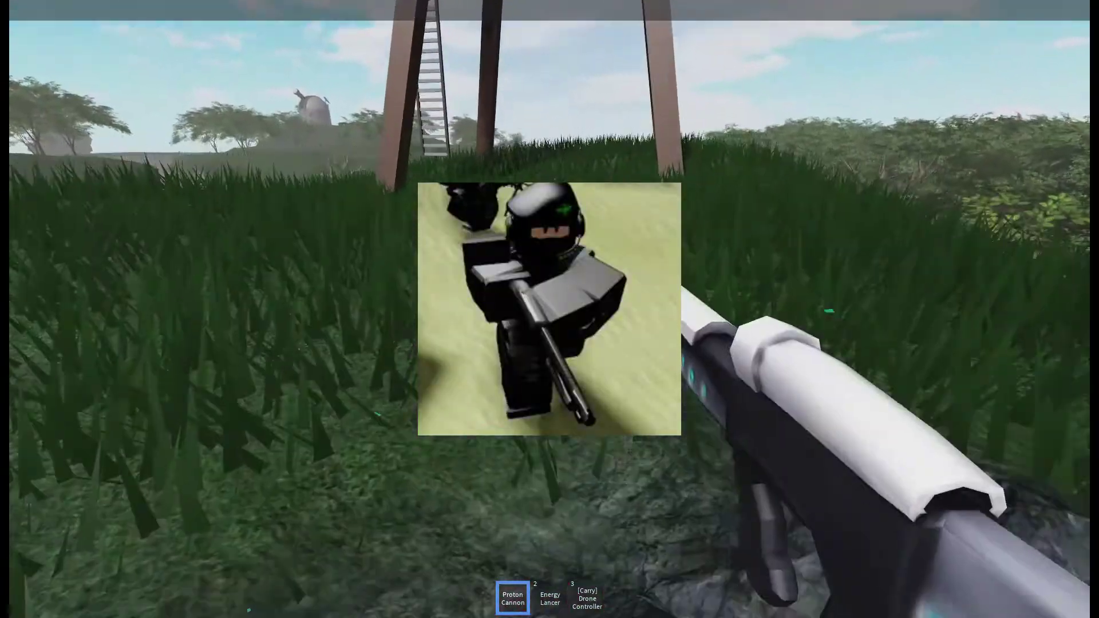
key("w")
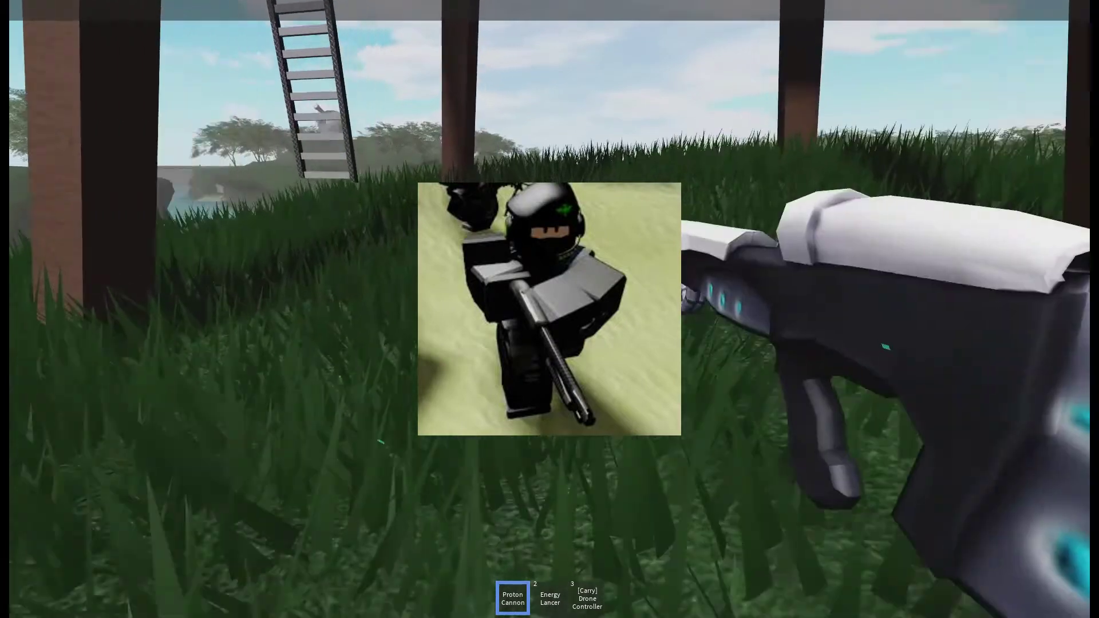
key("w")
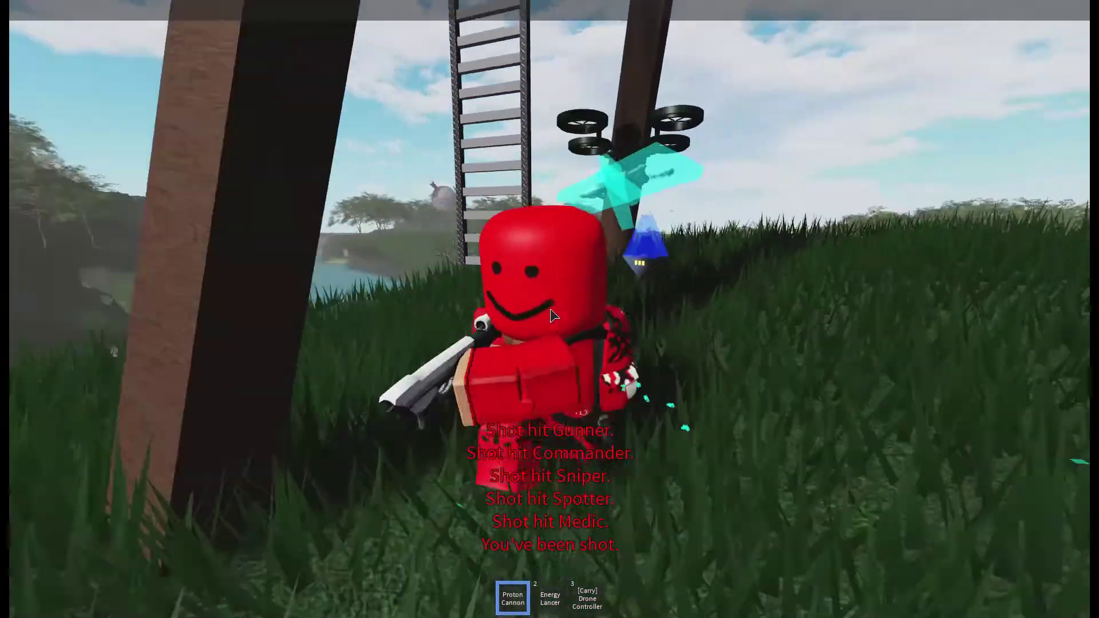
Cycle the drone controller through Survey to Protect mode
key("2")
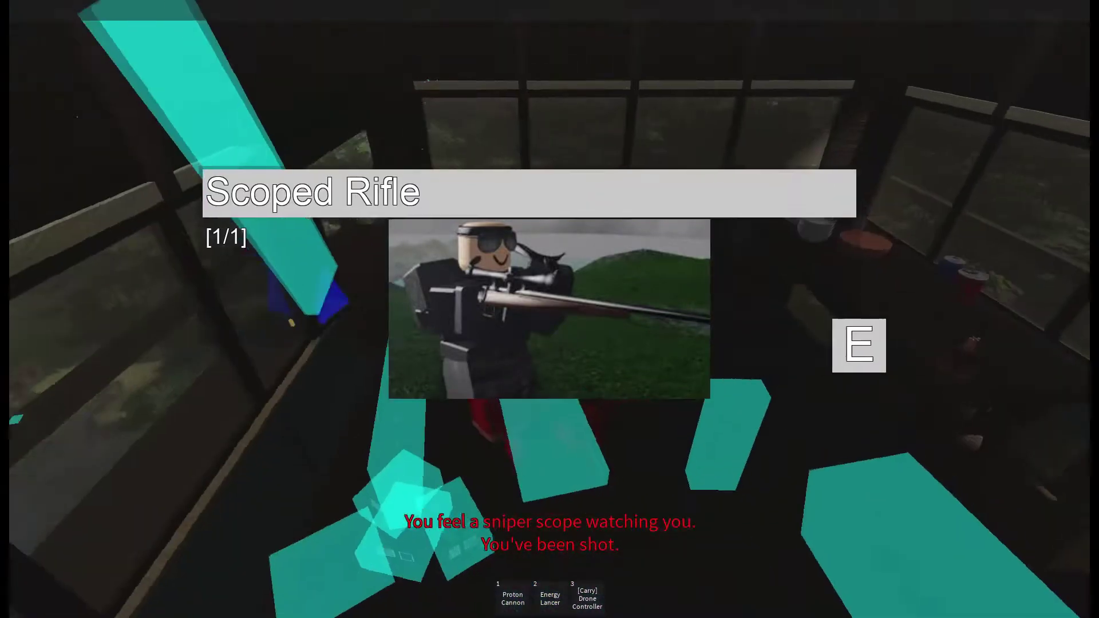
key("2")
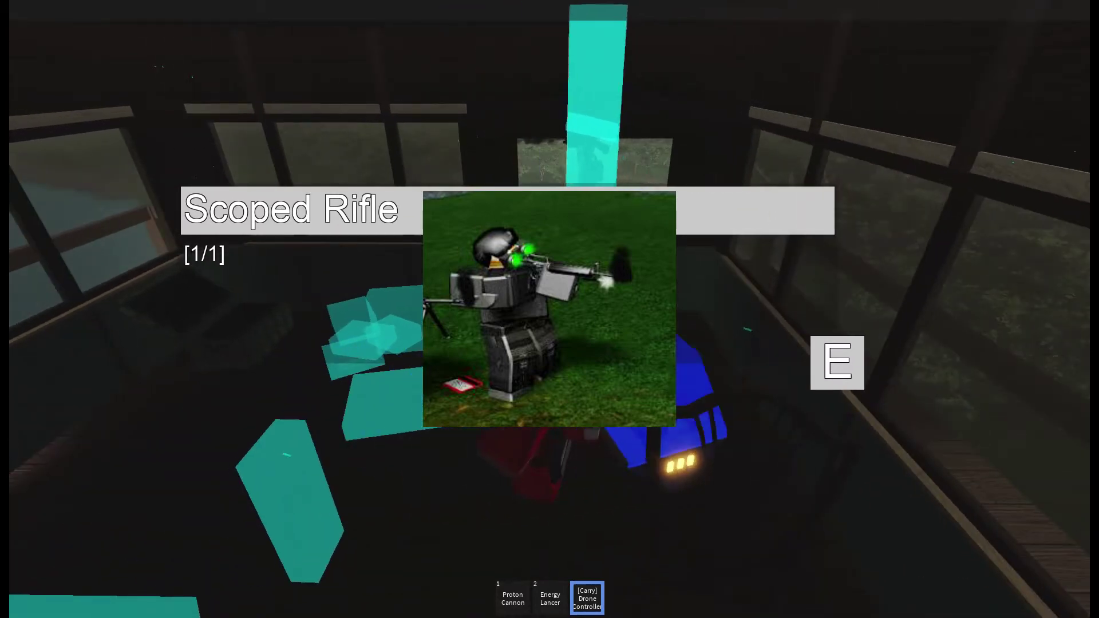
key("q")
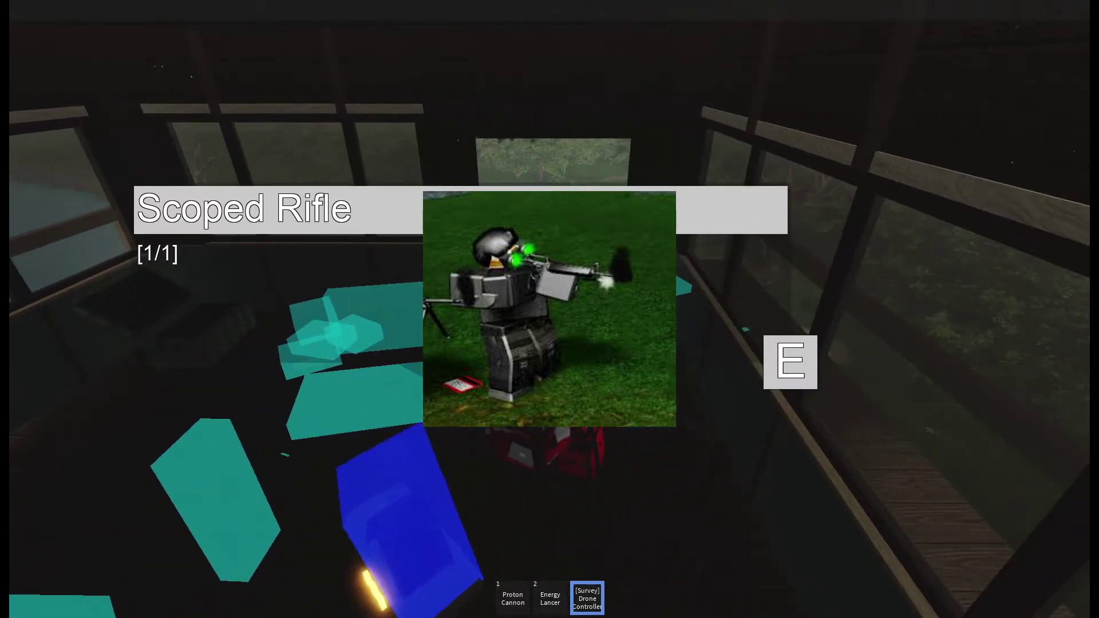
key("q")
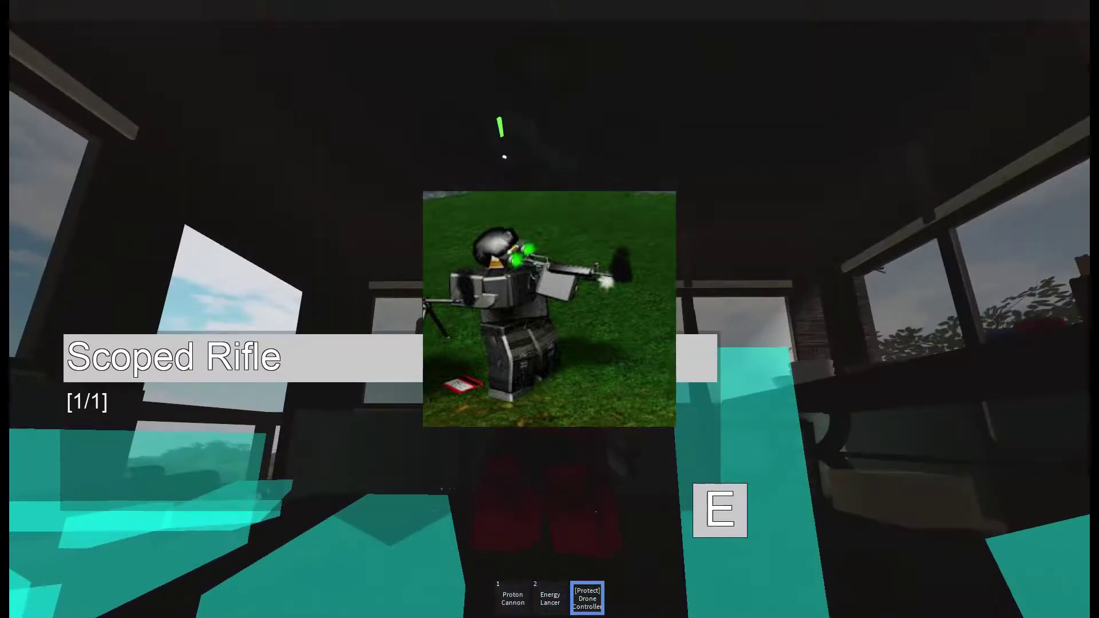
Ready the Proton Cannon facing out over the river
key("2")
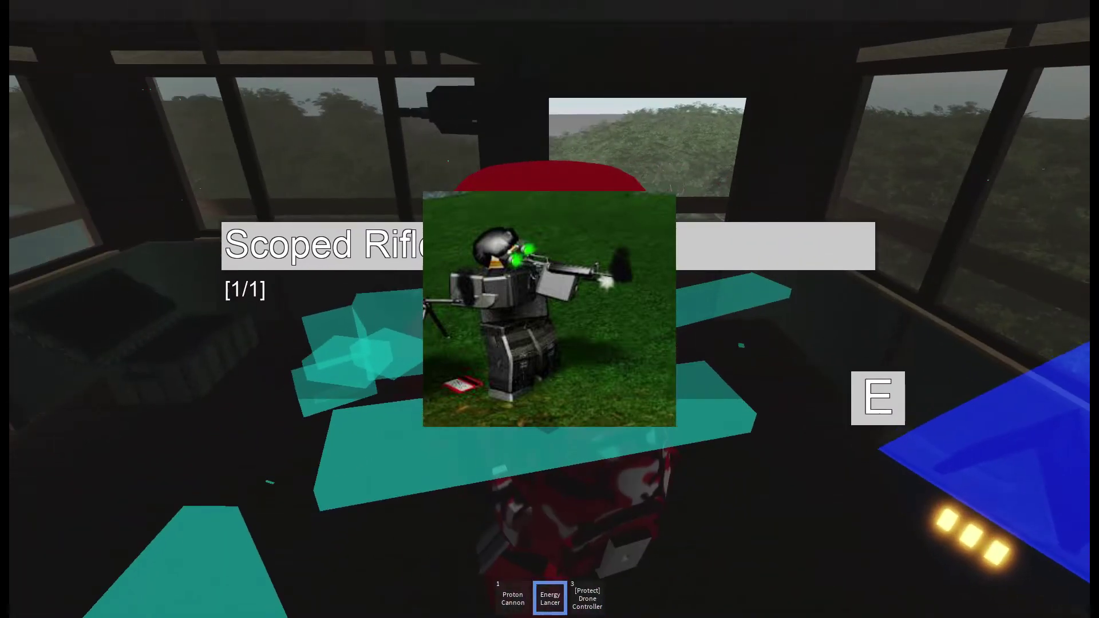
key("2")
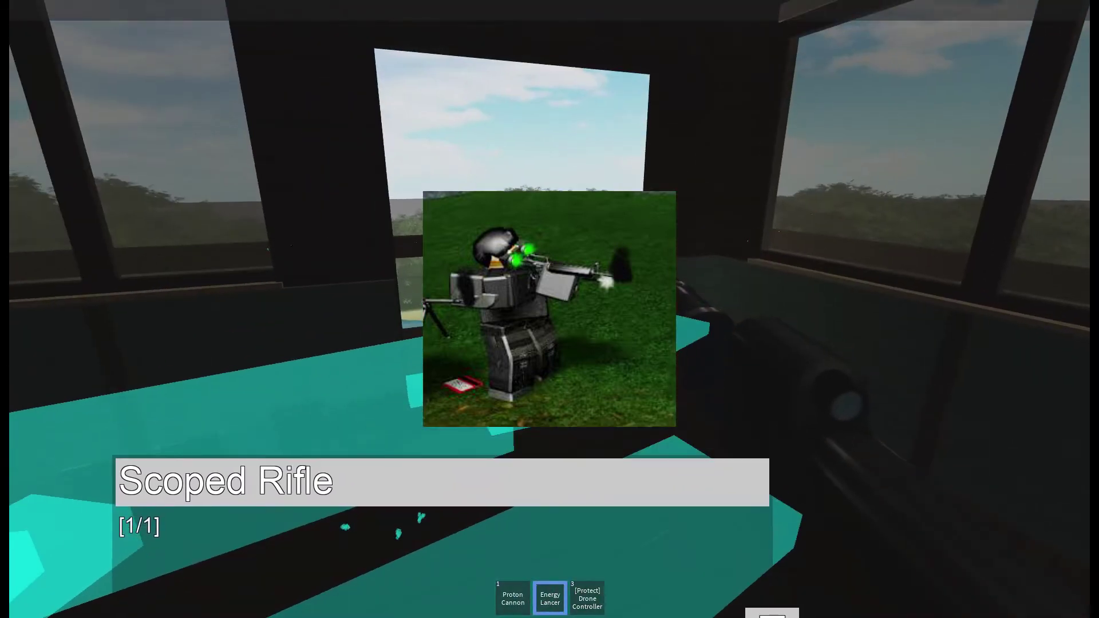
key("1")
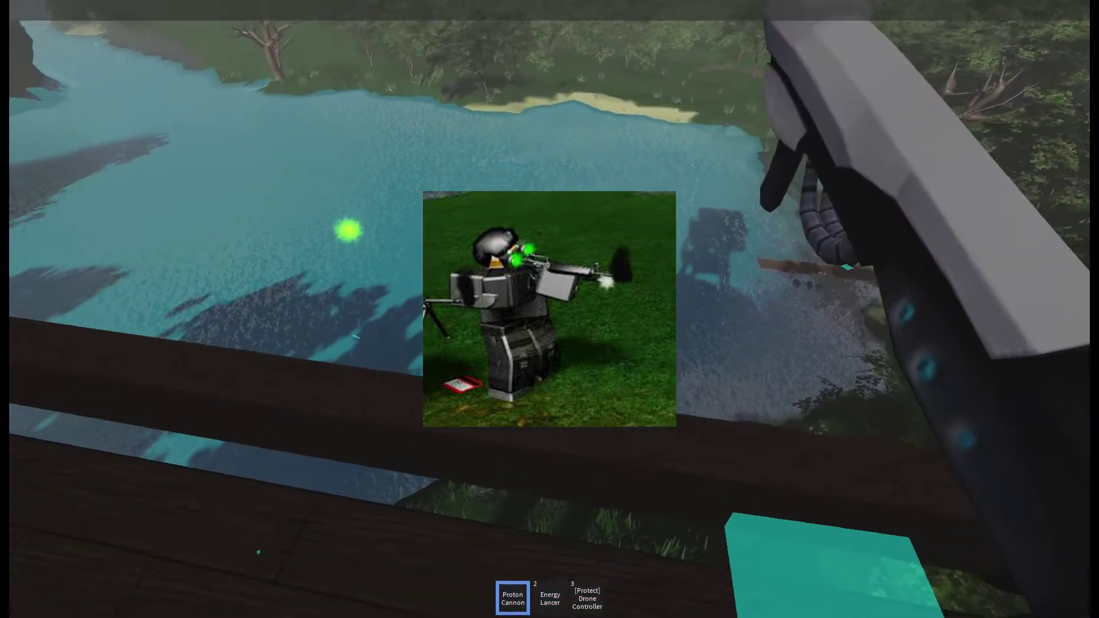
Fire three Proton Cannon shots at the mercenaries, hitting the Spotter and Medic
left_click(549, 309)
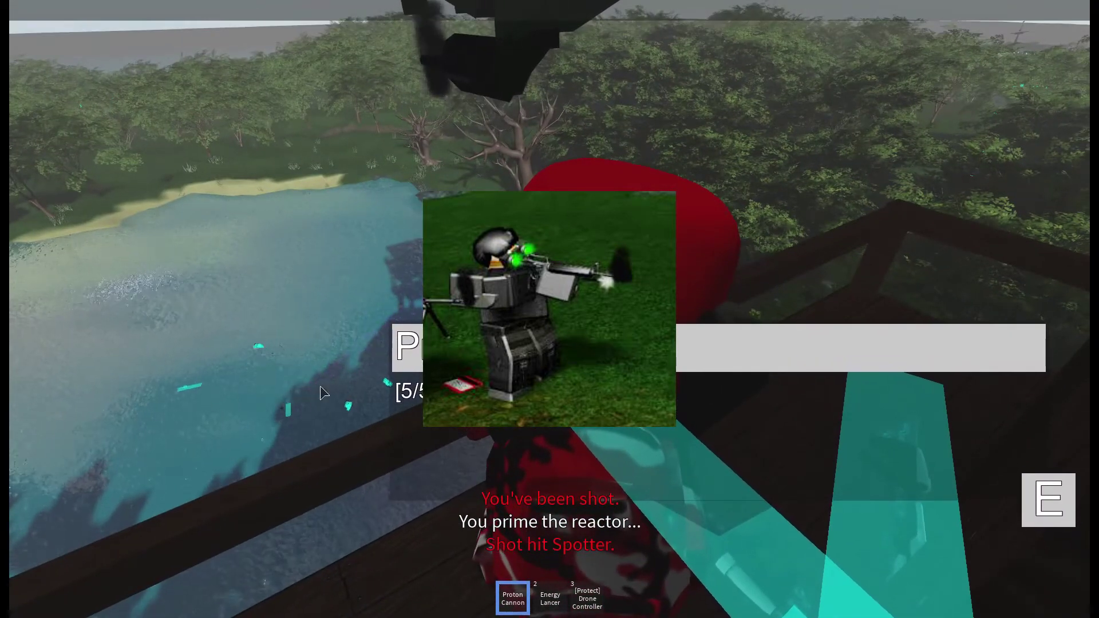
left_click(355, 404)
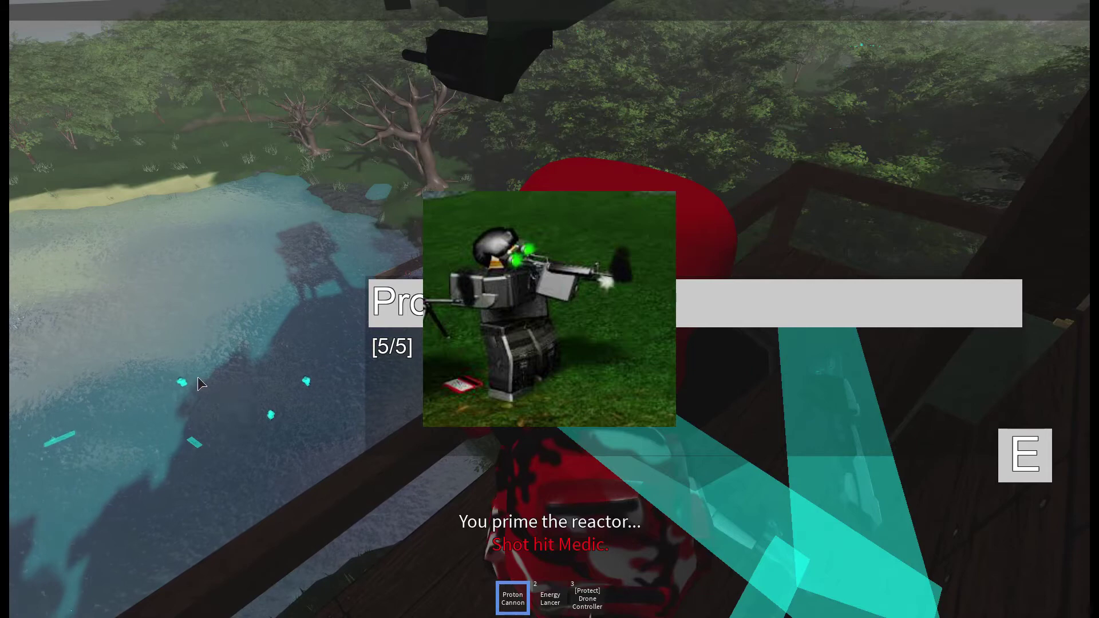
left_click(269, 417)
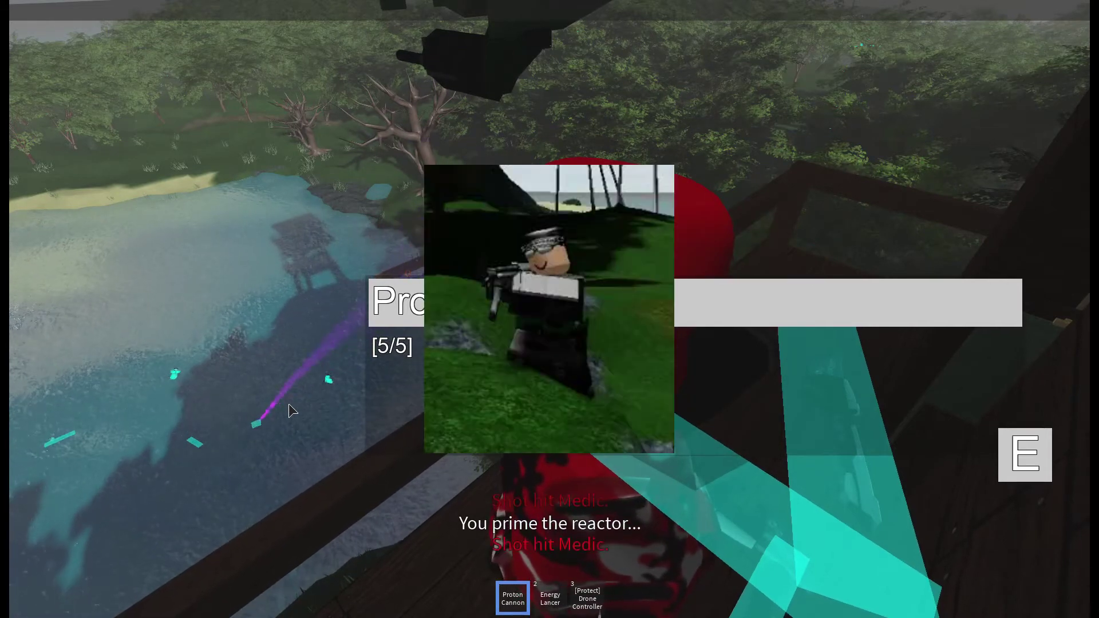
Hit the Commander twice and the Gunner with the Energy Lancer
key("2")
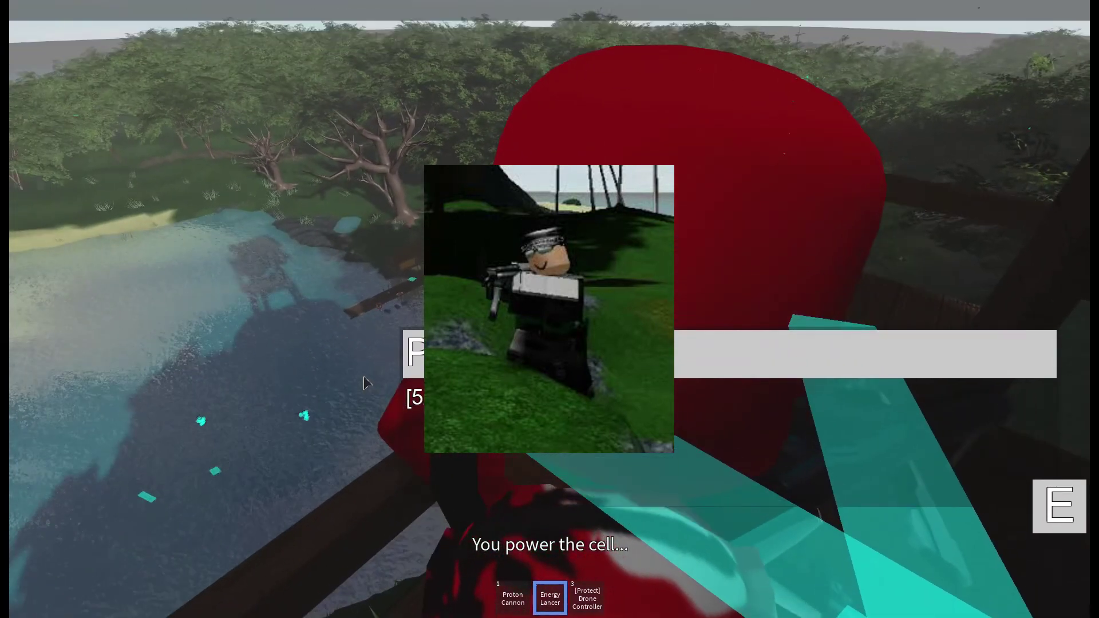
left_click(363, 377)
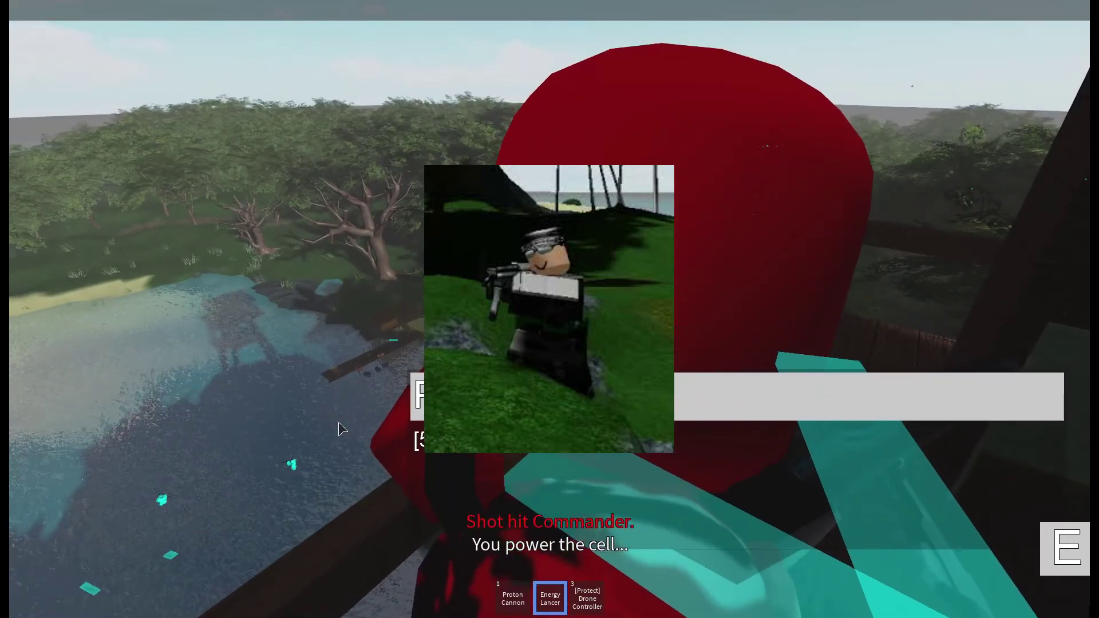
left_click(332, 415)
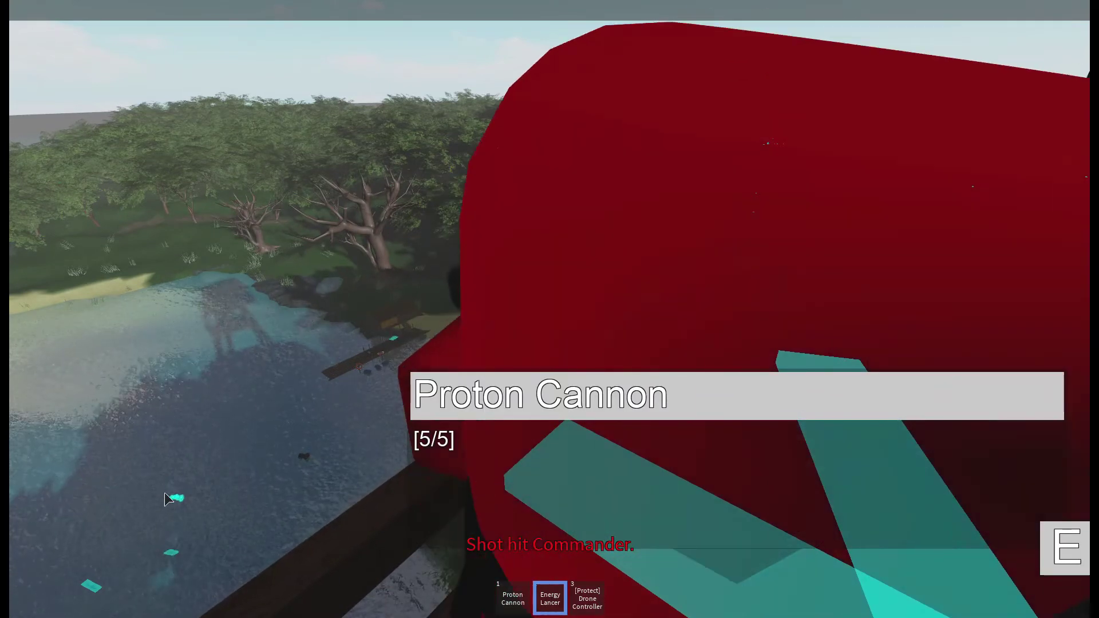
left_click(225, 487)
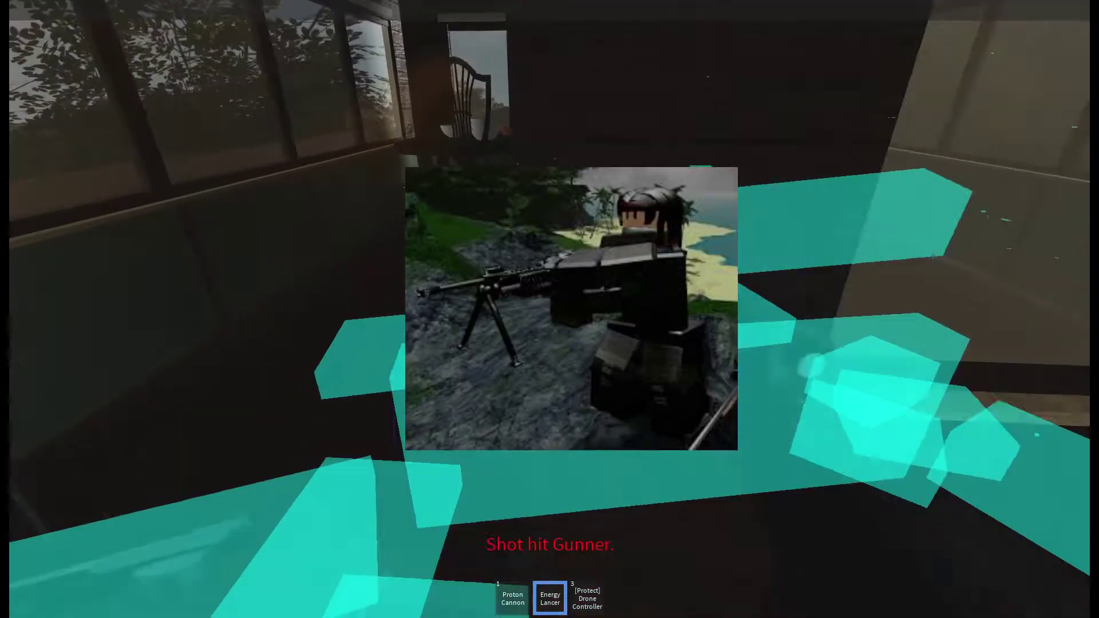
Disable the explosives in the lab storage room and ready the Level 3 keycard
key("1")
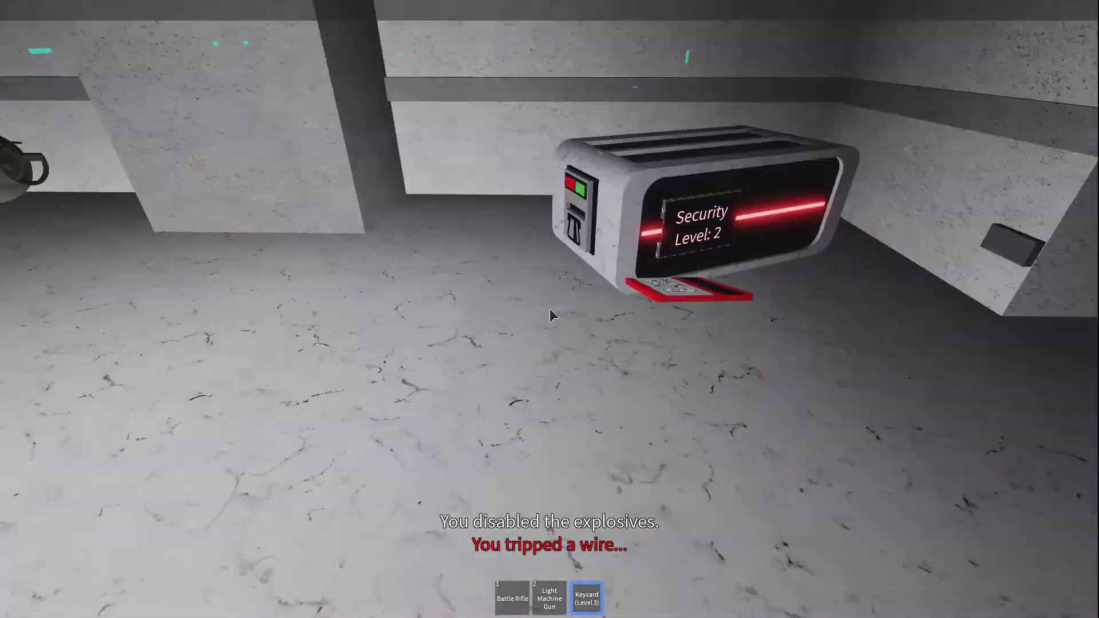
Open the security door at the keycard reader and approach the artifact dome, Battle Rifle ready
key("w")
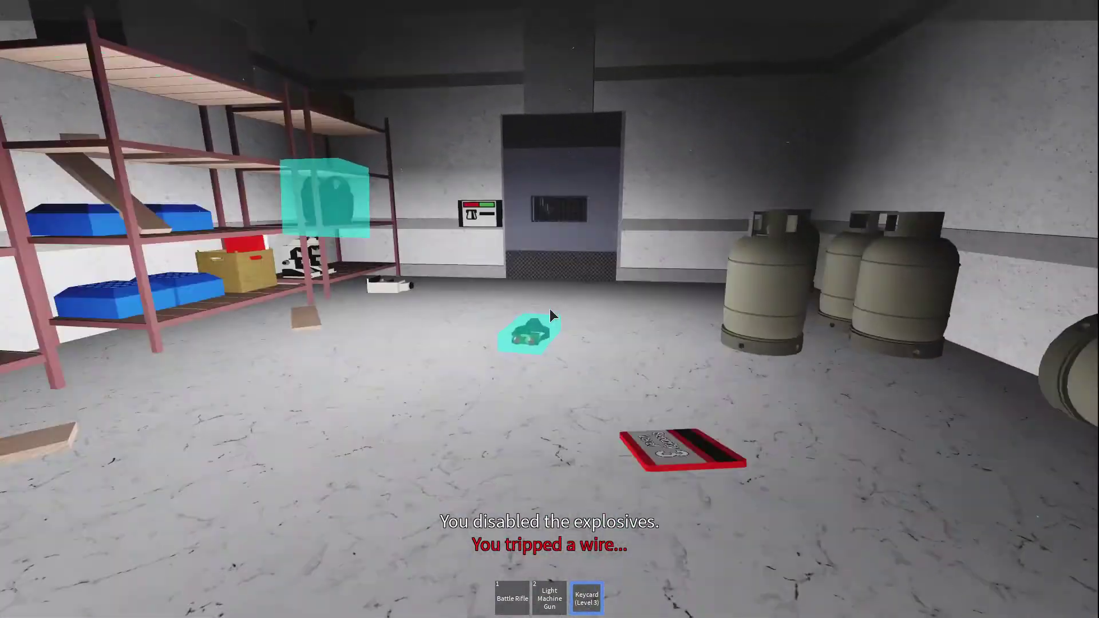
key("w")
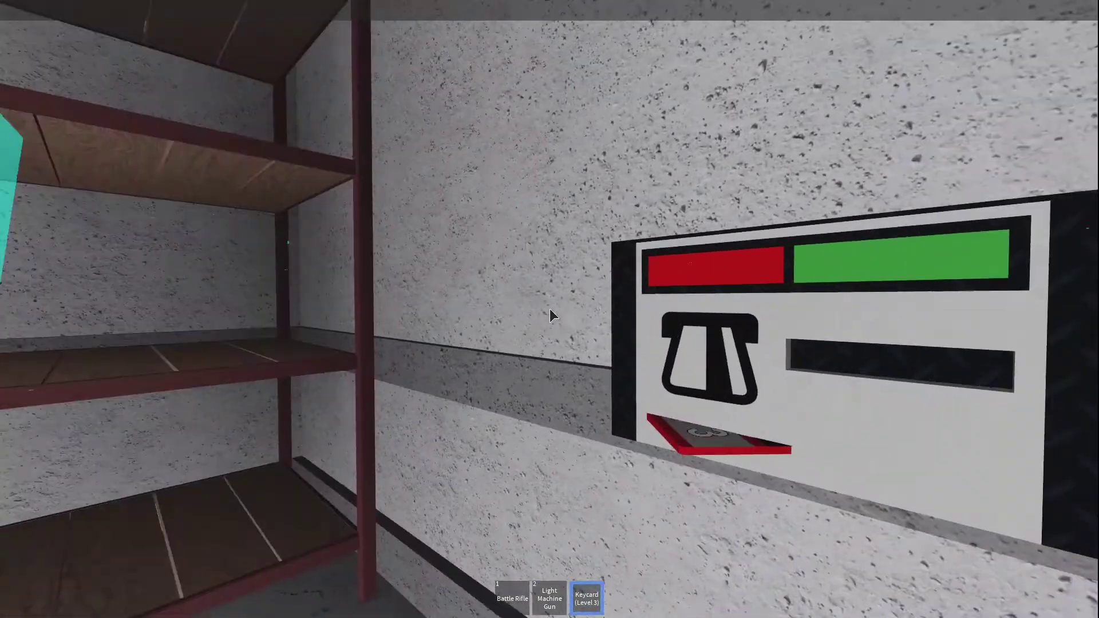
key("w")
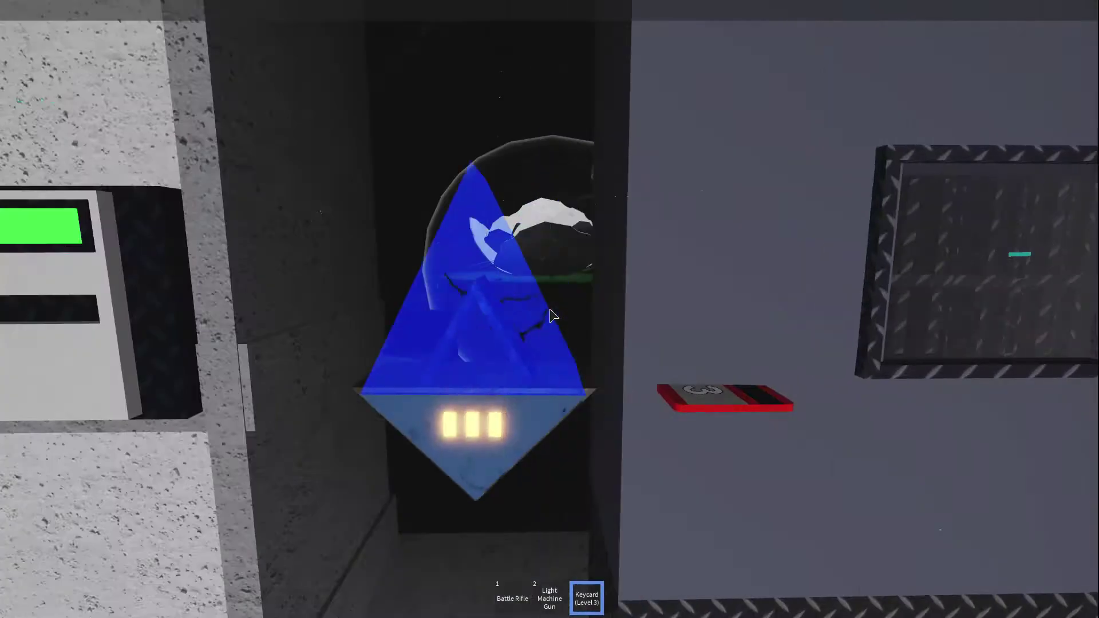
key("w")
key("1")
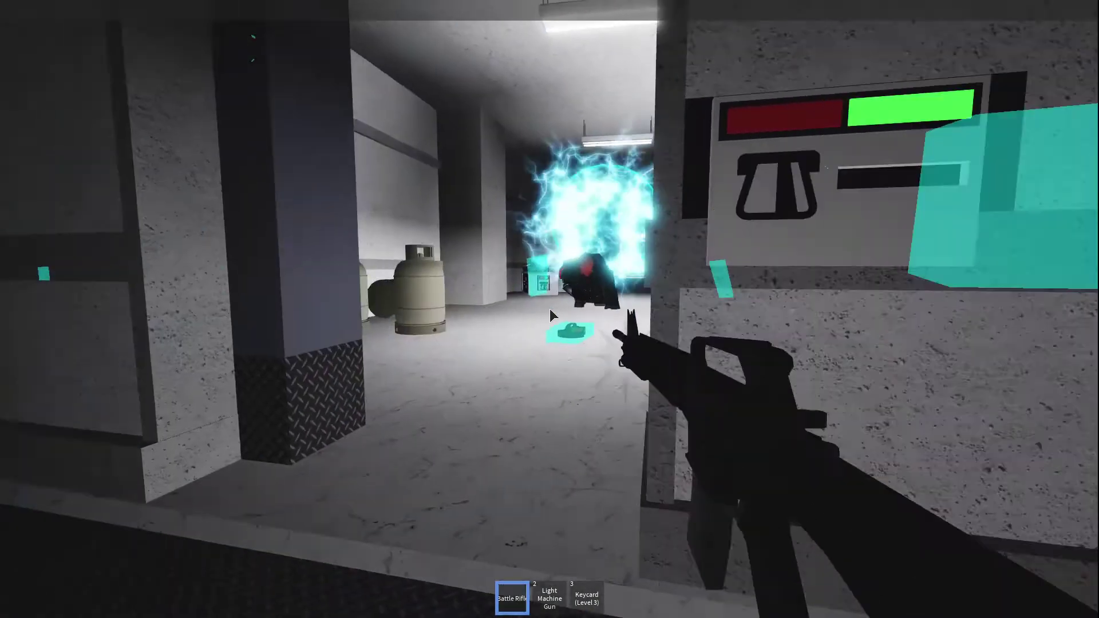
key("s")
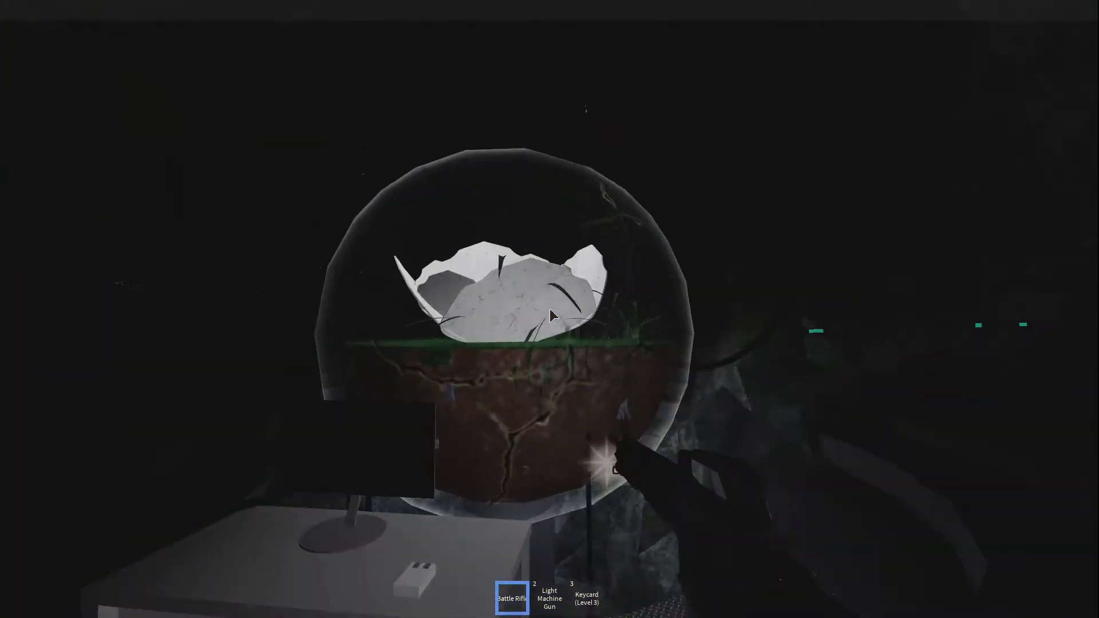
Shatter the glass container around Artifact D with the Battle Rifle
key("s")
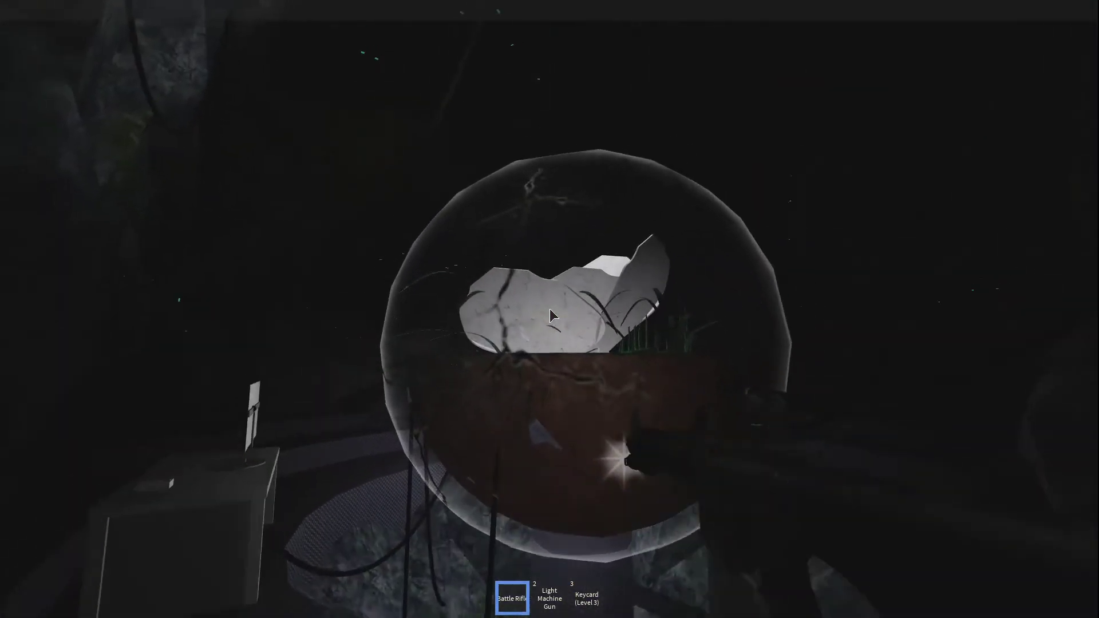
left_click(550, 315)
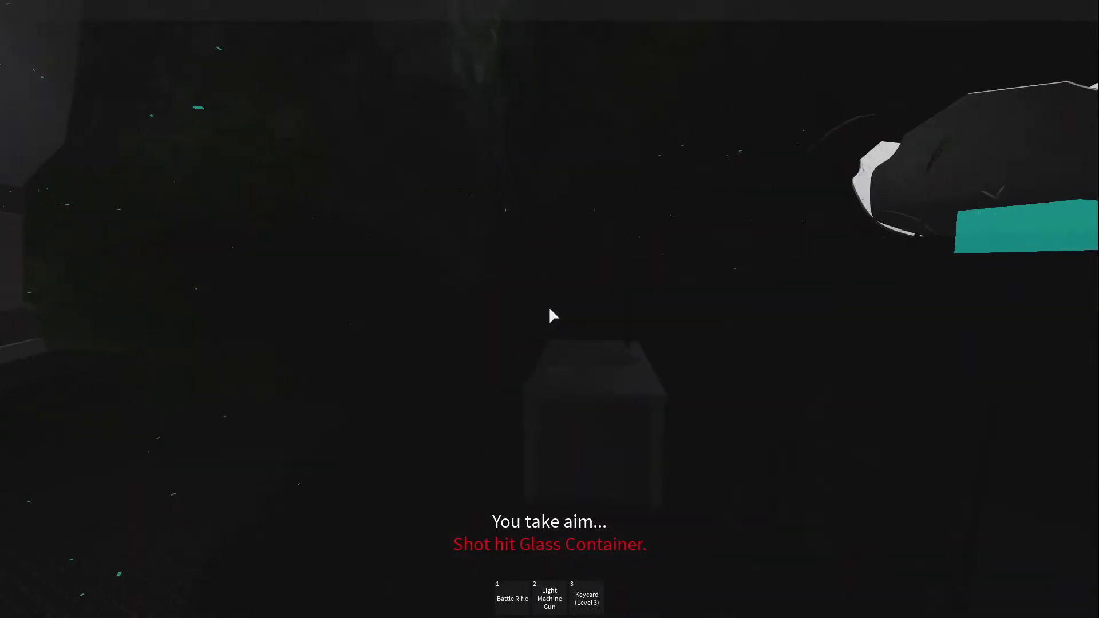
key("1")
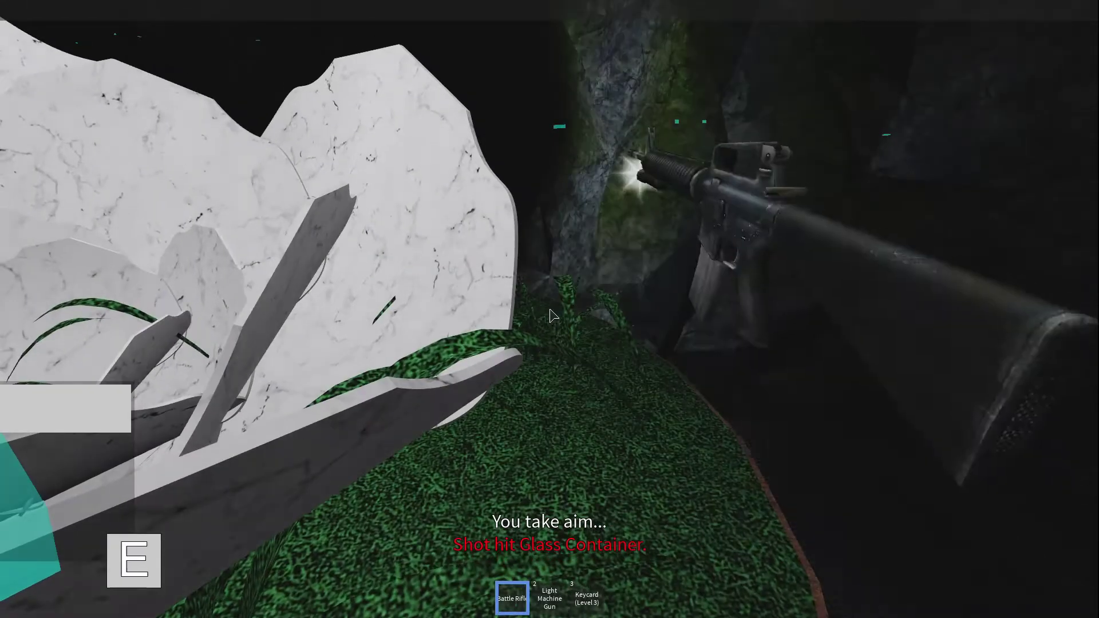
Drop the Battle Rifle, take Artifact D, then pick the rifle back up
key("BackSpace")
key("w")
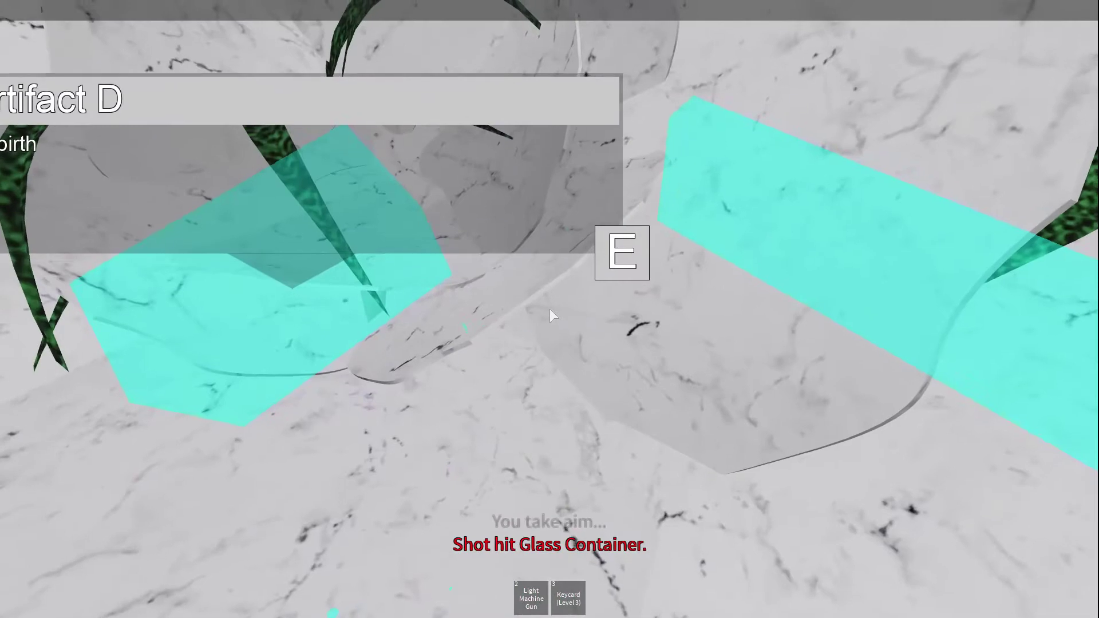
key("e")
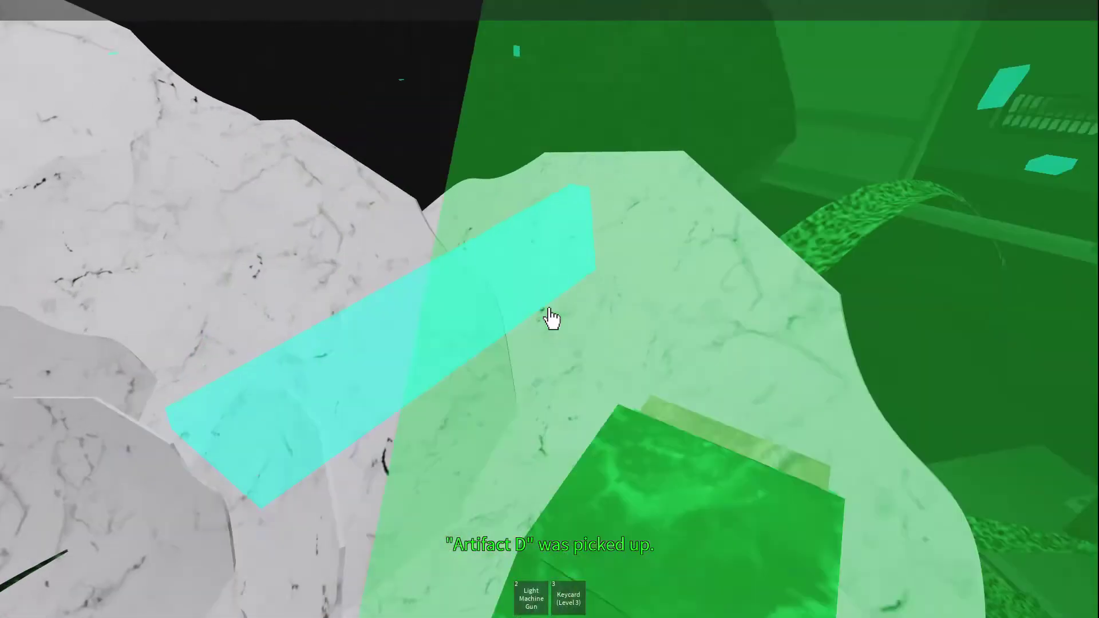
key("e")
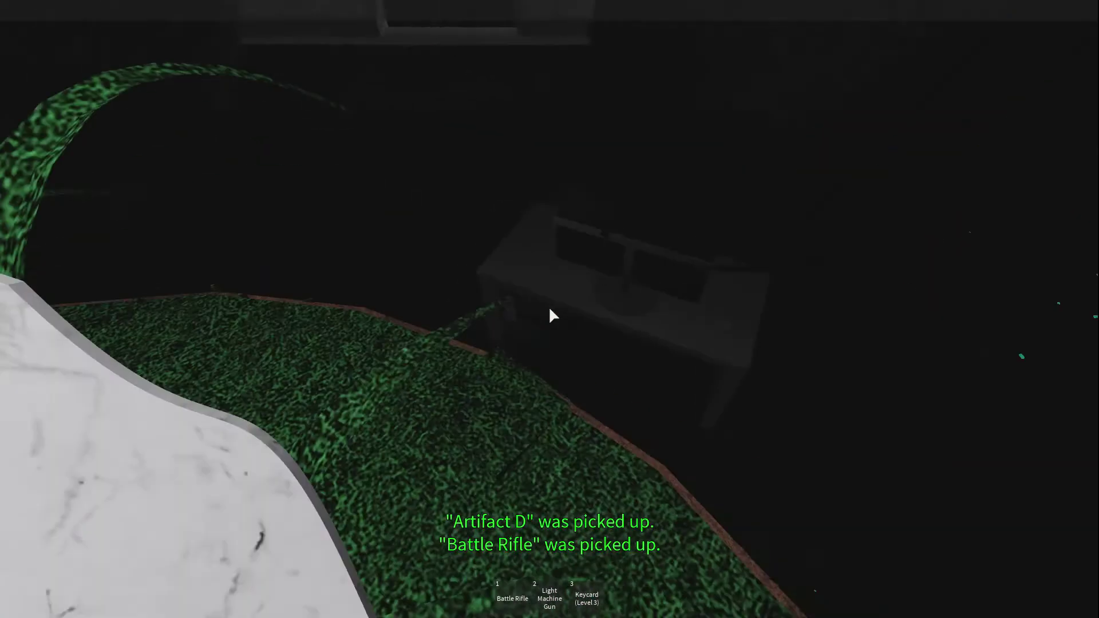
key("w")
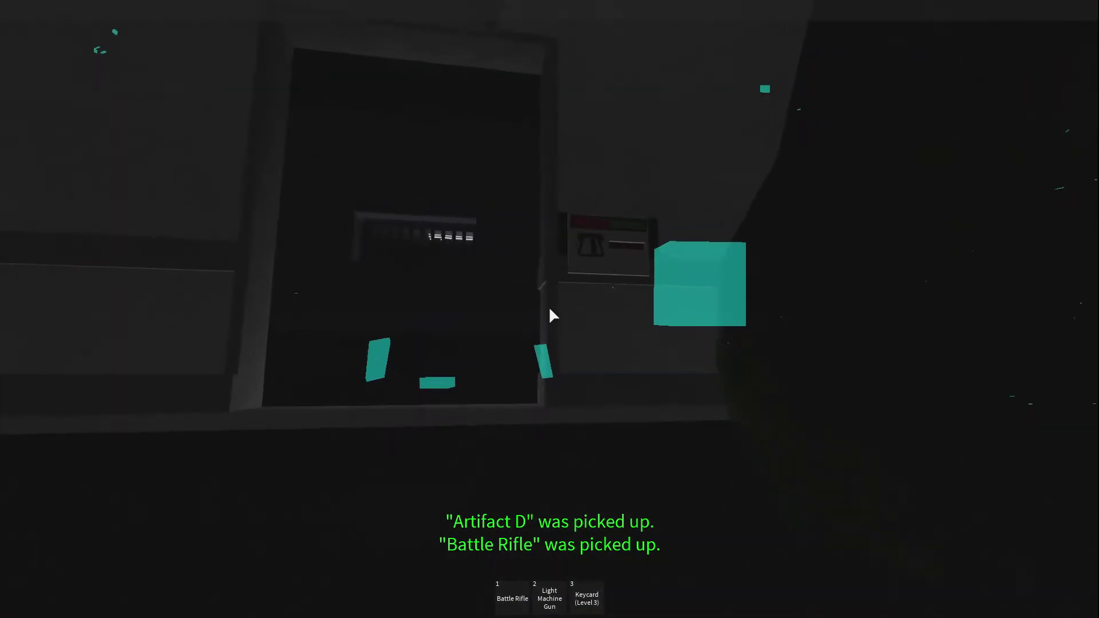